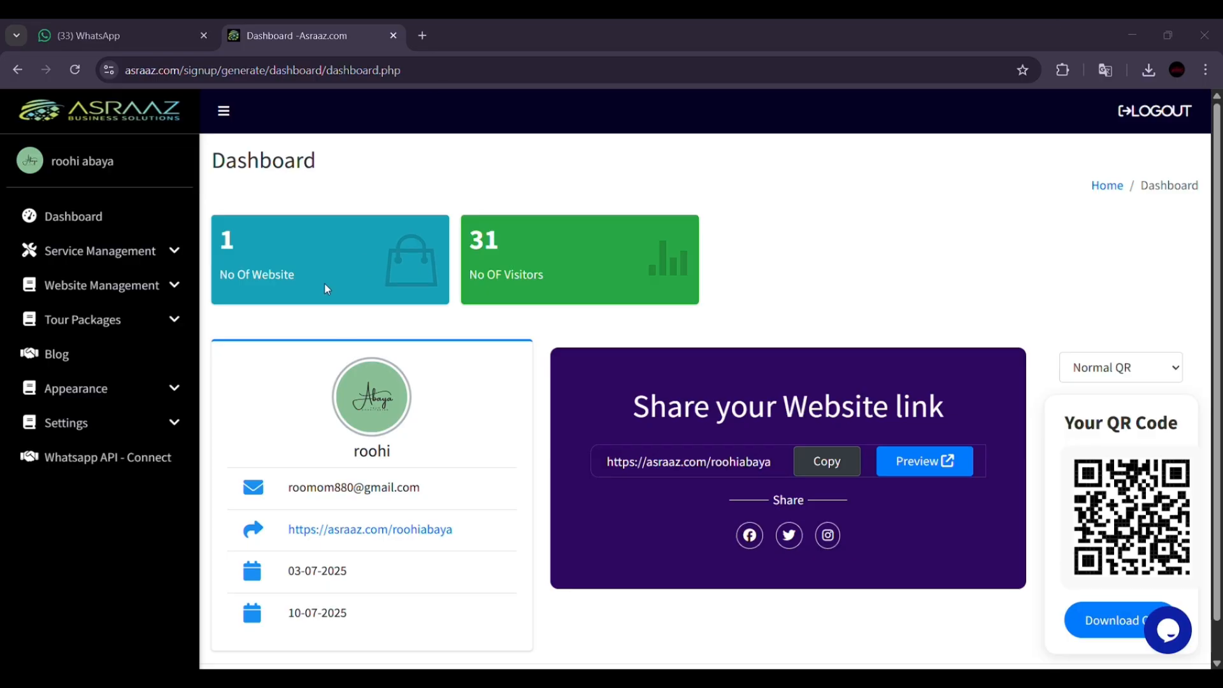
Add a new website slider with the image sli.avif and save it
click(180, 287)
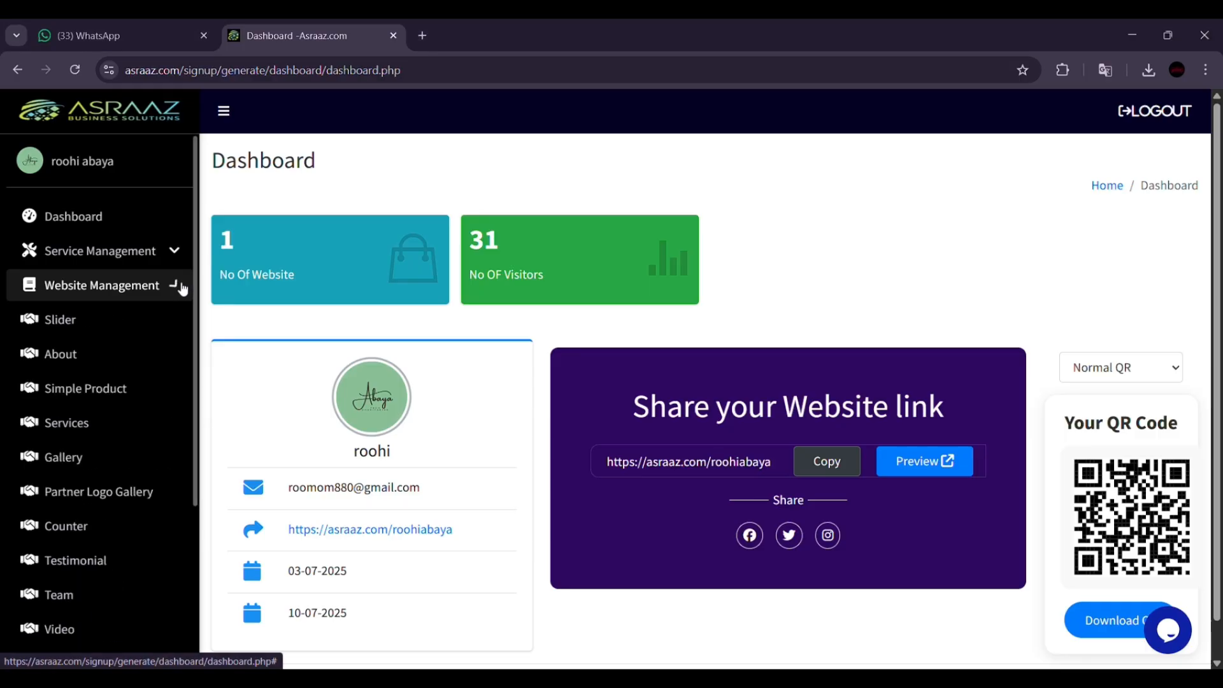
click(139, 322)
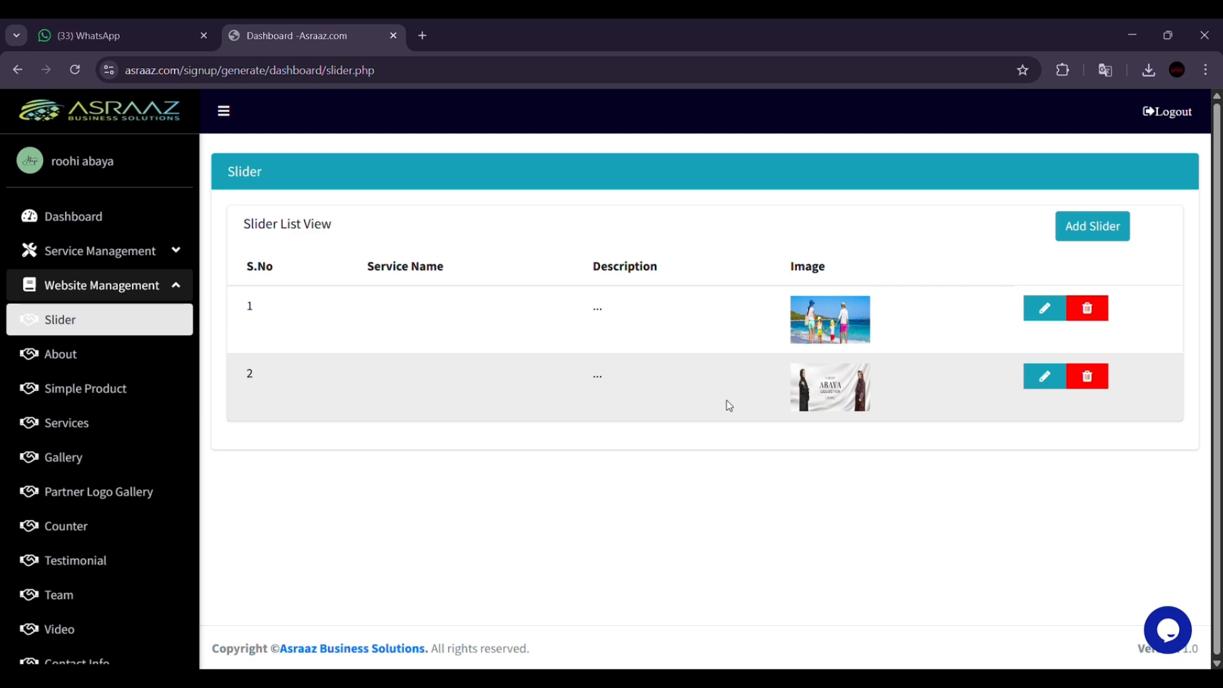
click(1078, 236)
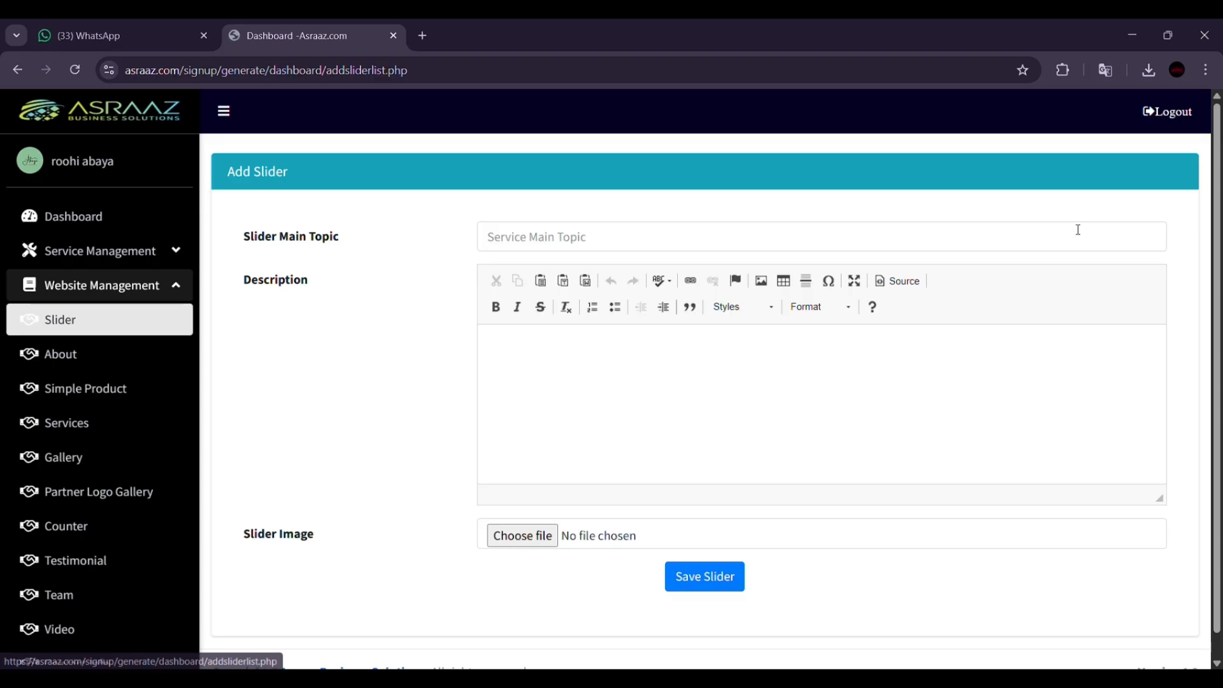
click(506, 537)
text(s)
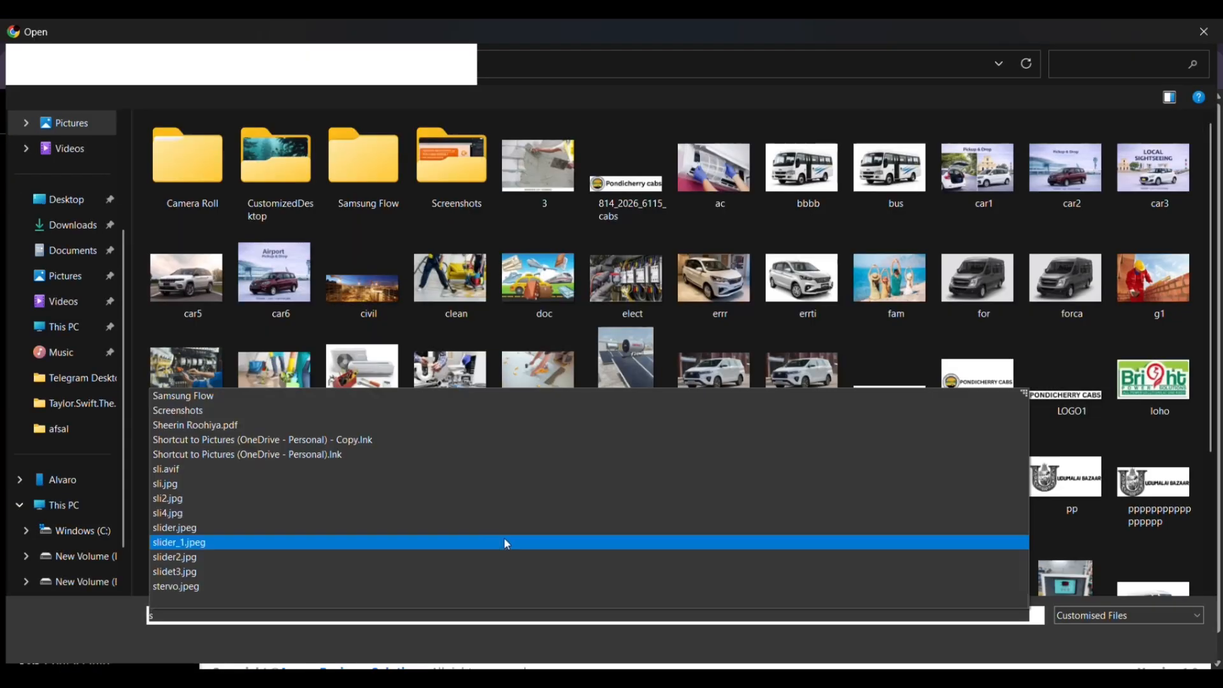
click(325, 475)
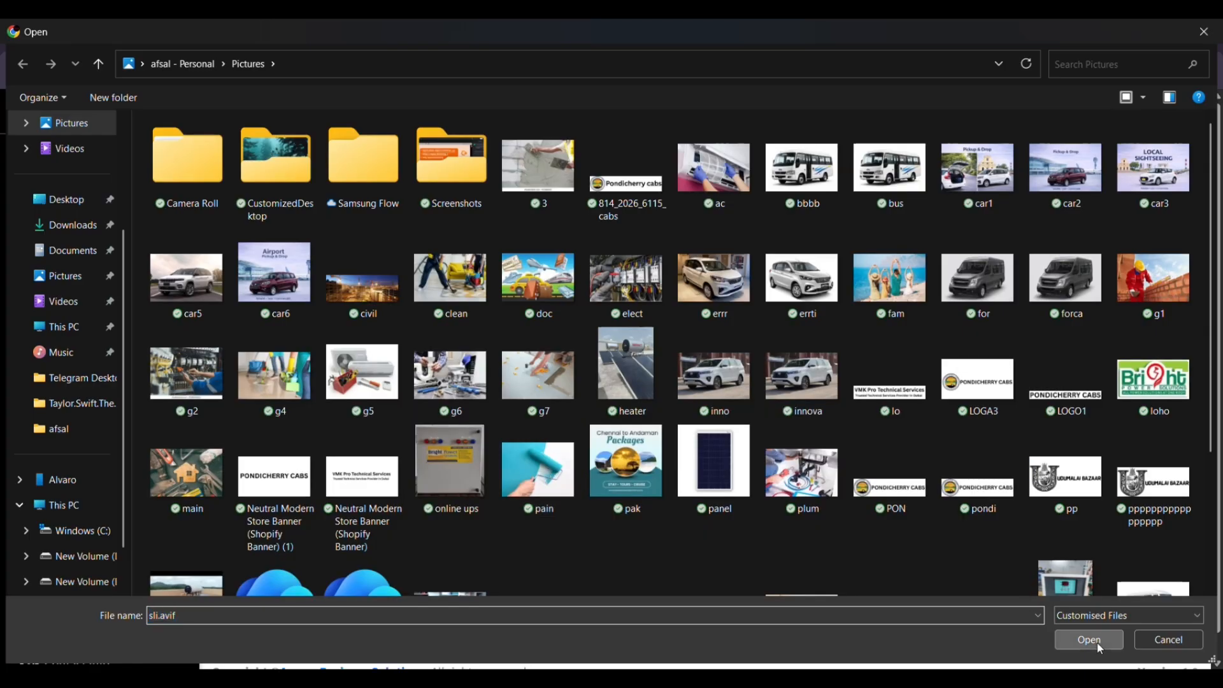
click(1089, 639)
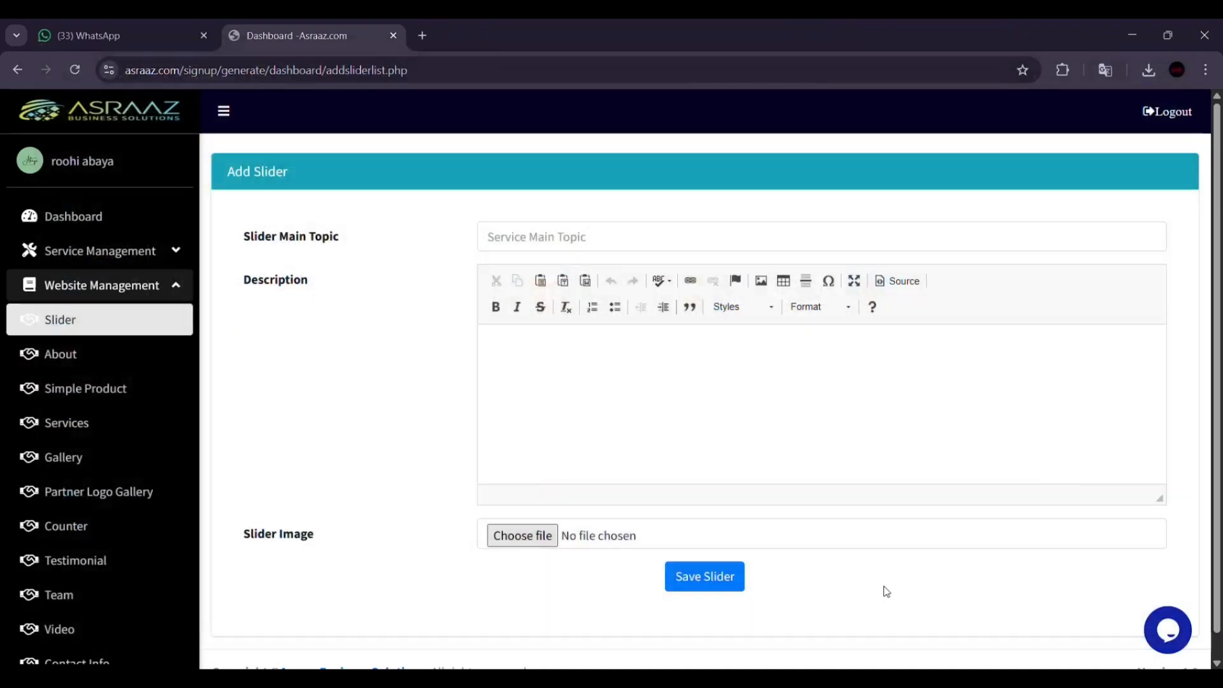
click(703, 577)
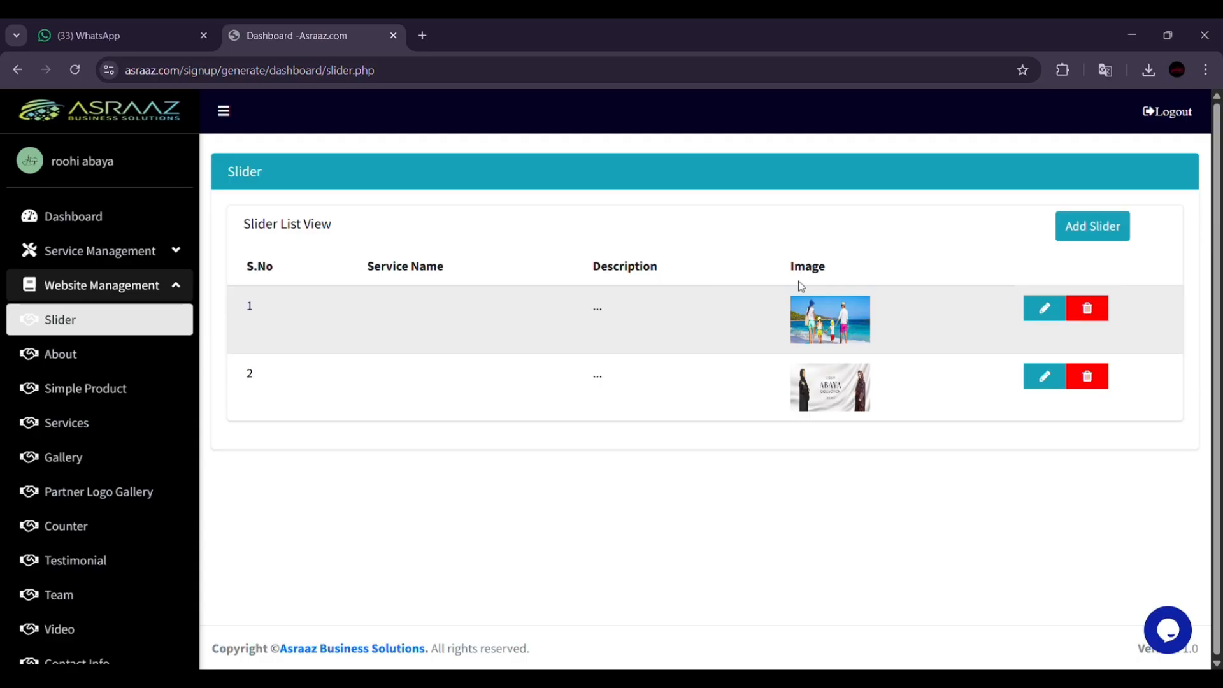
Delete the abaya banner slider, then open the family beach slider for editing and submit its form
click(1090, 387)
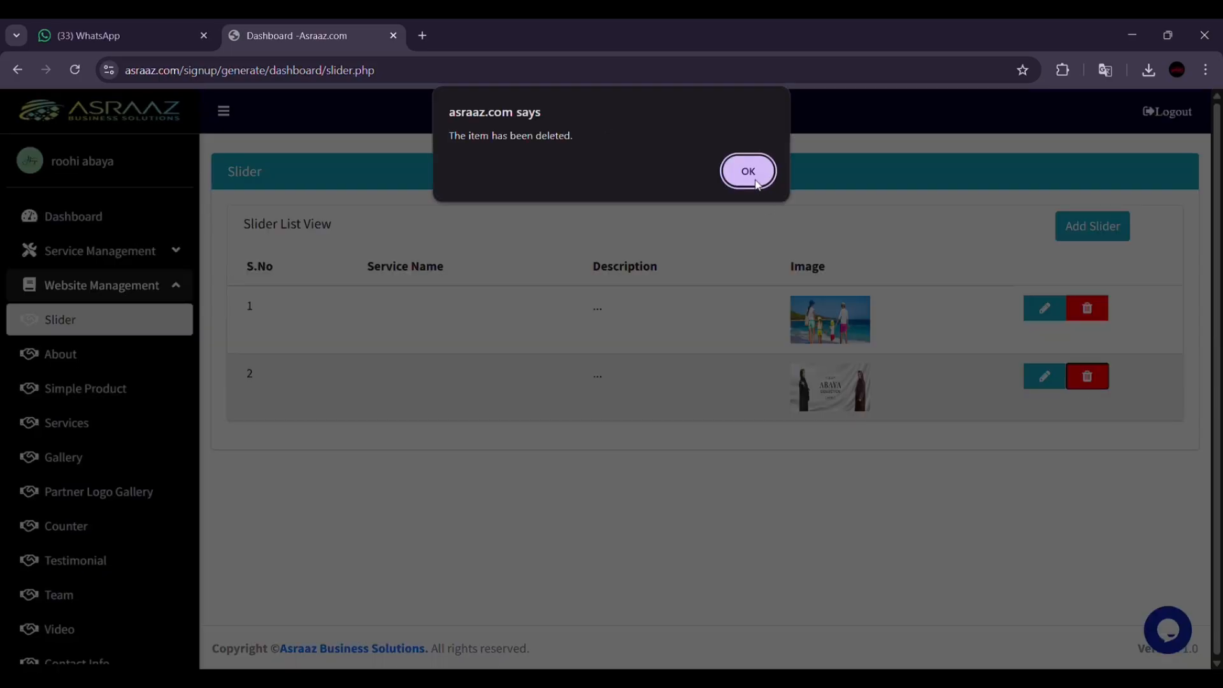
click(748, 171)
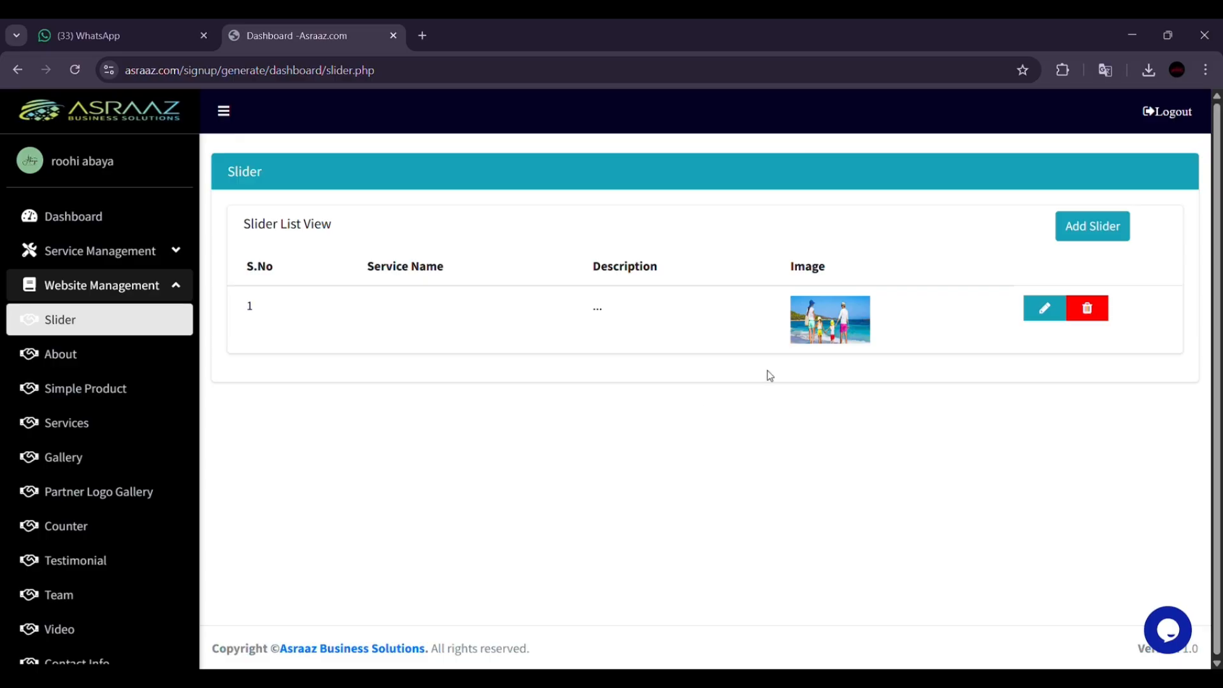
click(1026, 309)
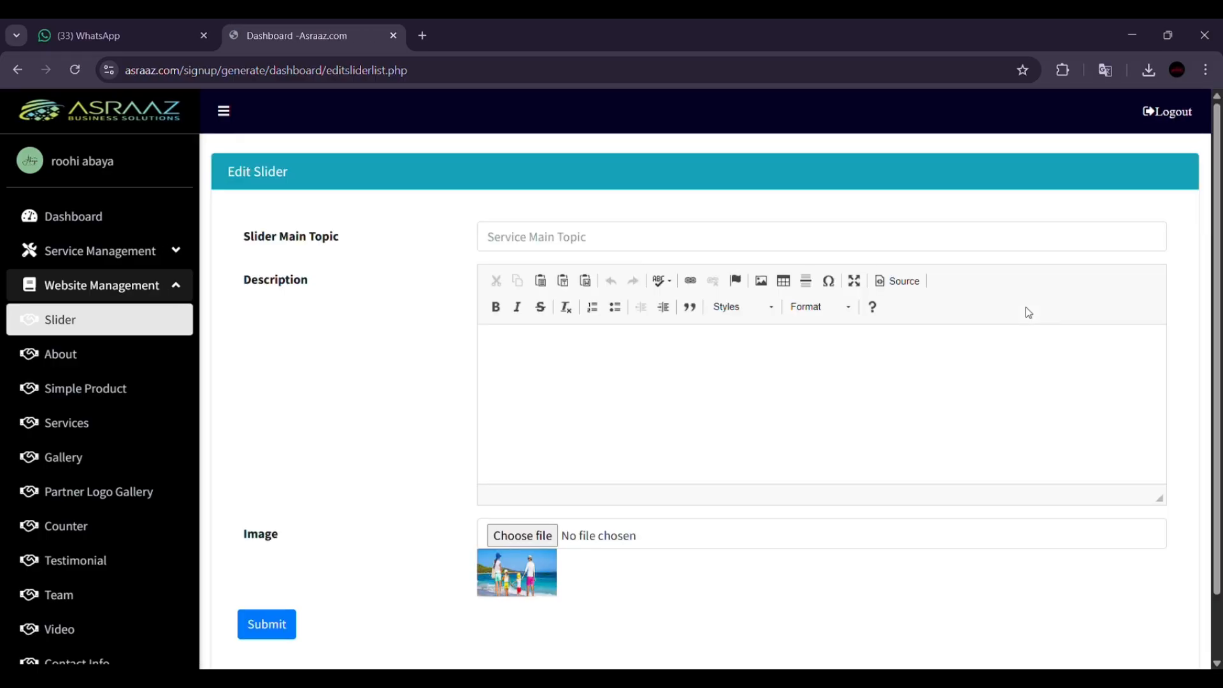
scroll(523, 442, down, 1)
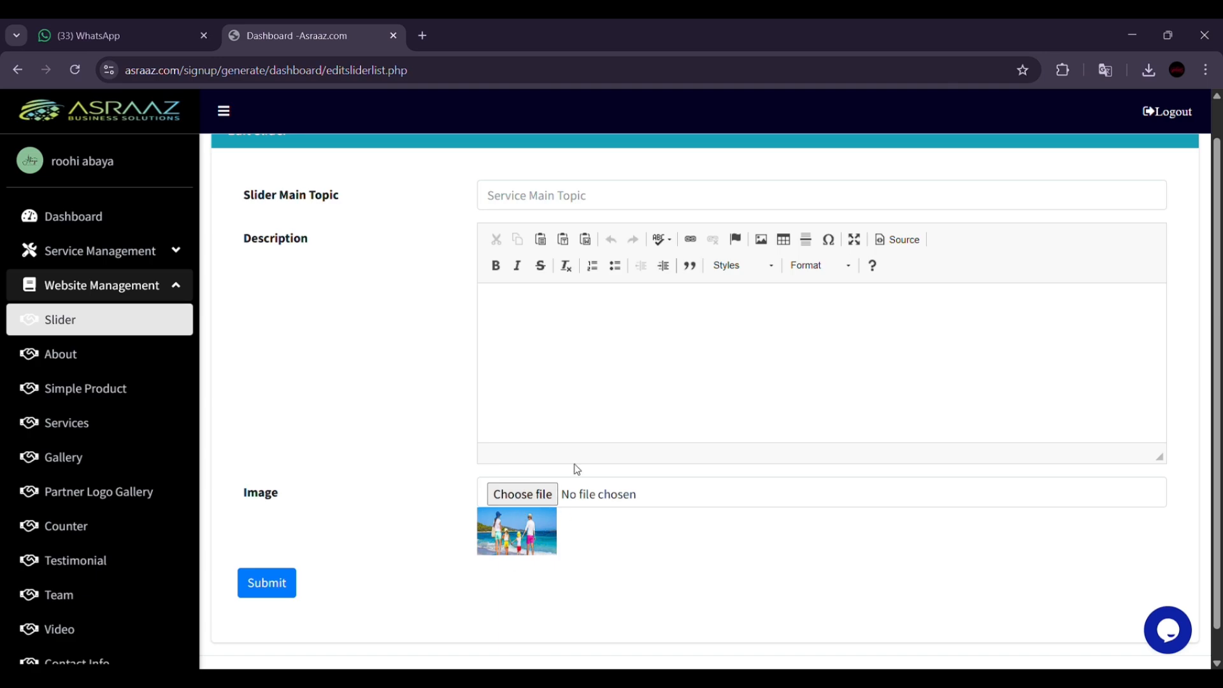
click(256, 594)
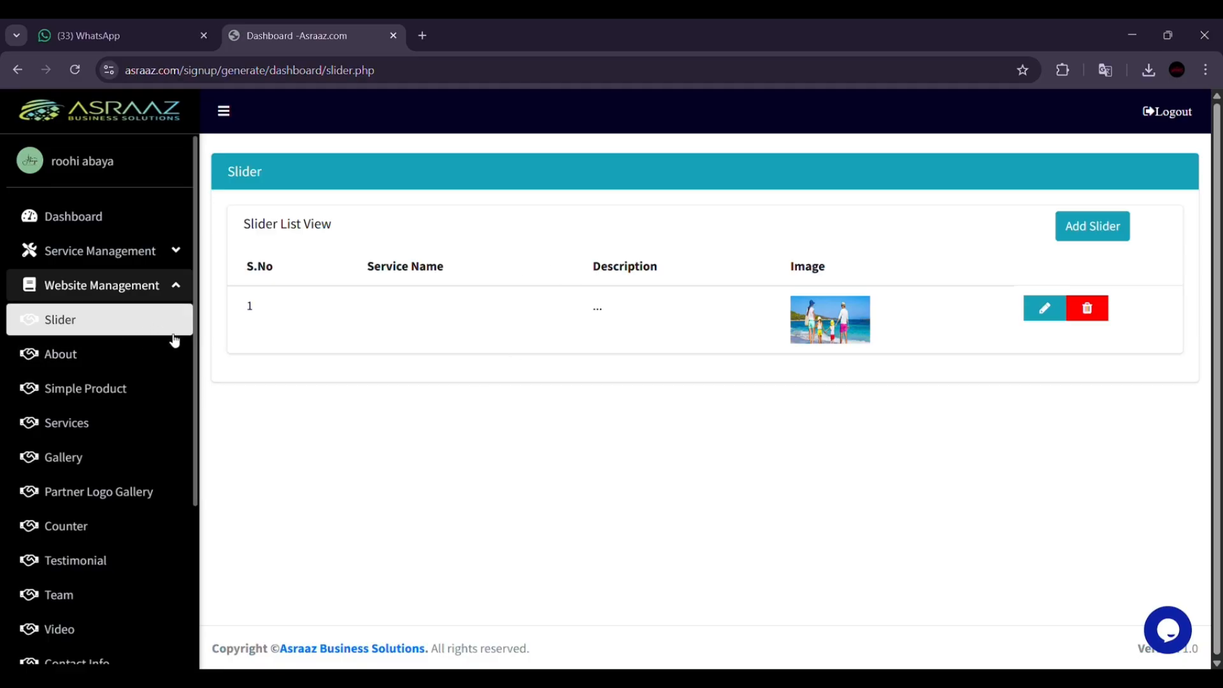
Examine the website's About page from the topic and descriptions through the image, mission and vision fields
click(144, 360)
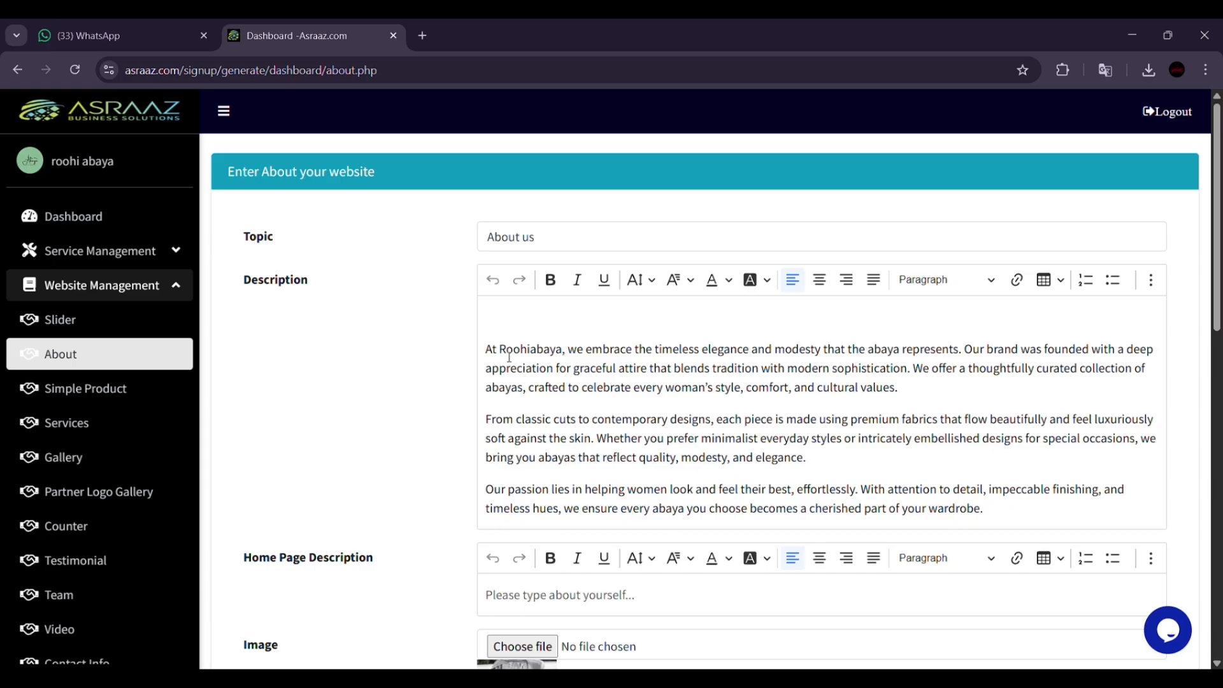
scroll(509, 357, down, 1)
click(579, 219)
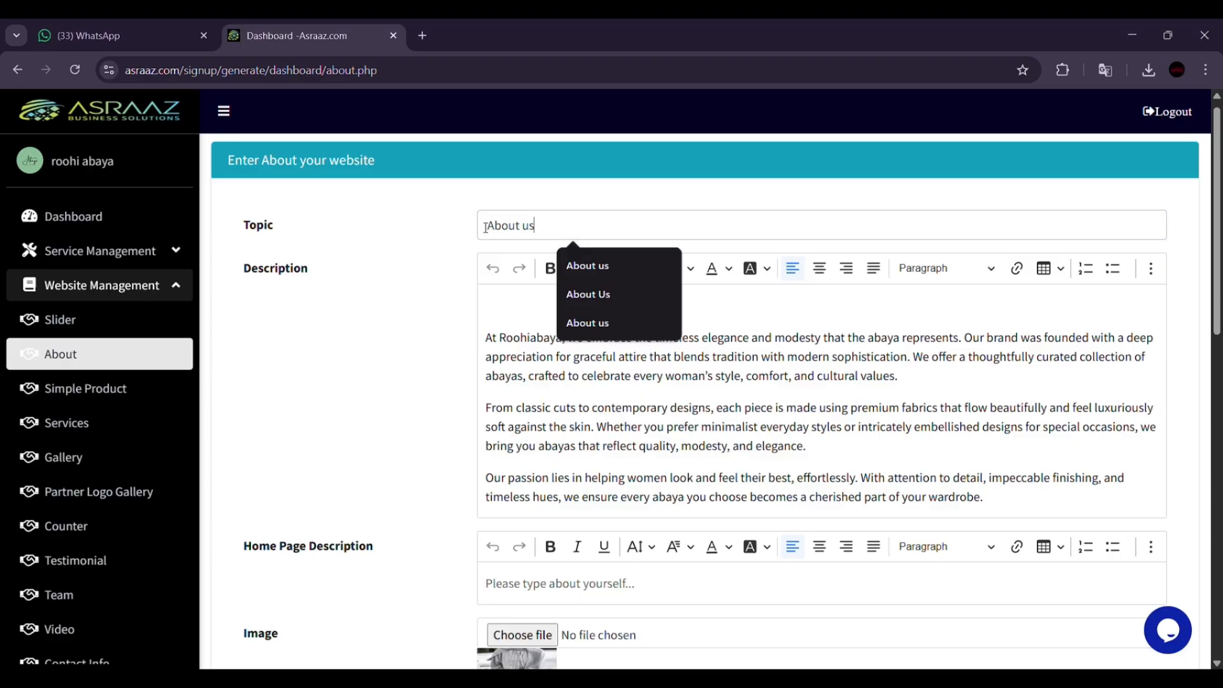
scroll(296, 303, down, 1)
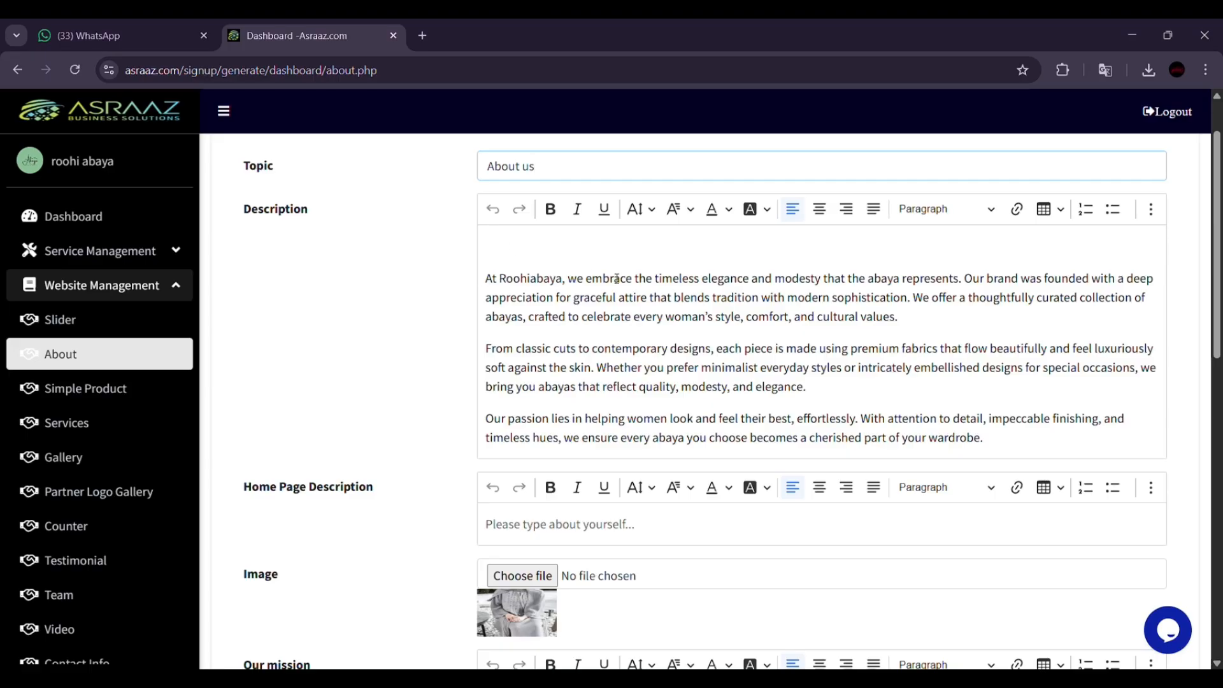
scroll(701, 368, down, 3)
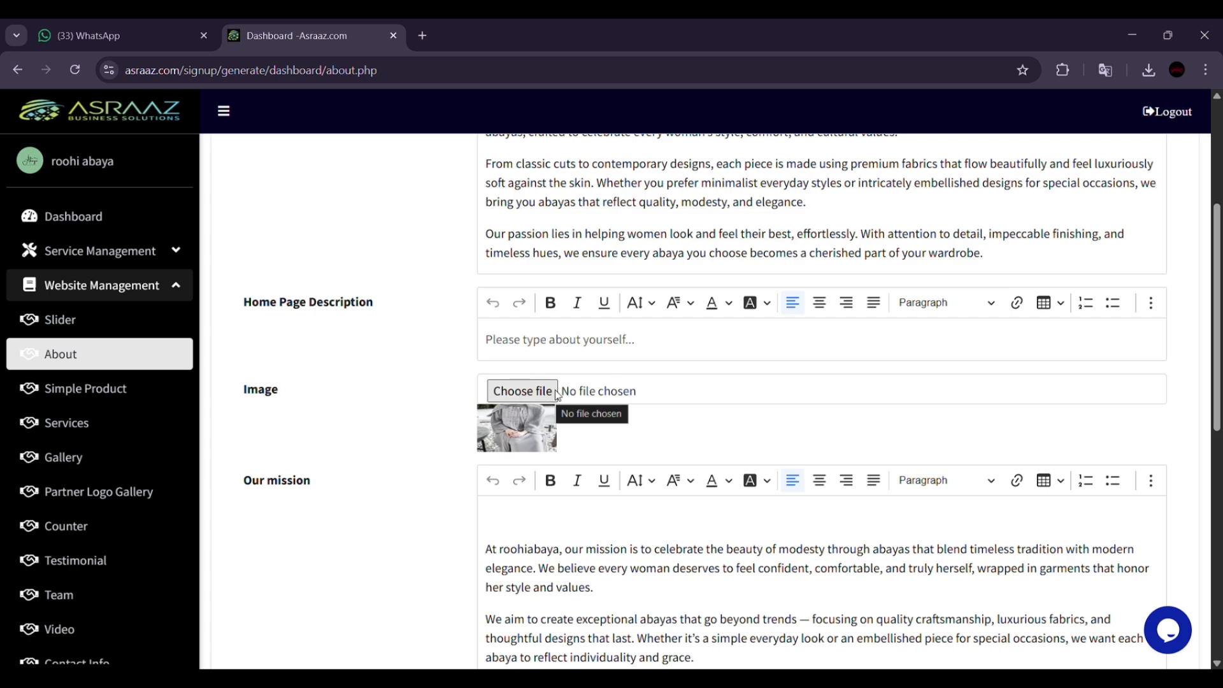
scroll(498, 421, down, 1)
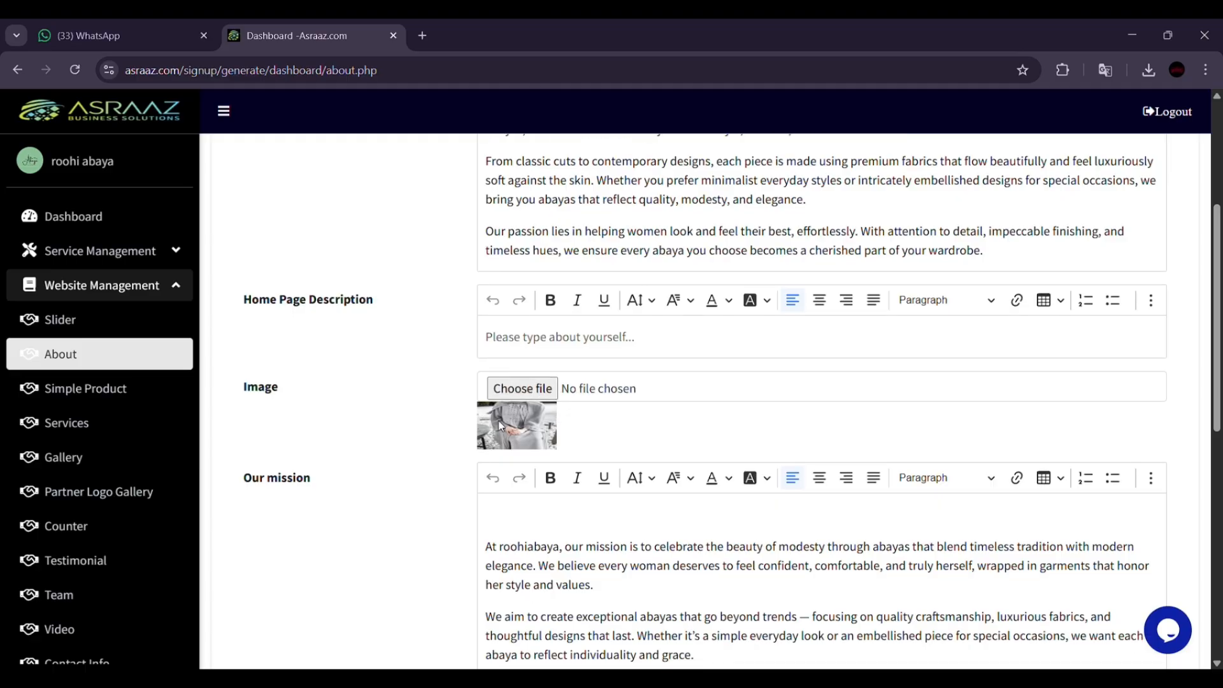
scroll(498, 420, down, 4)
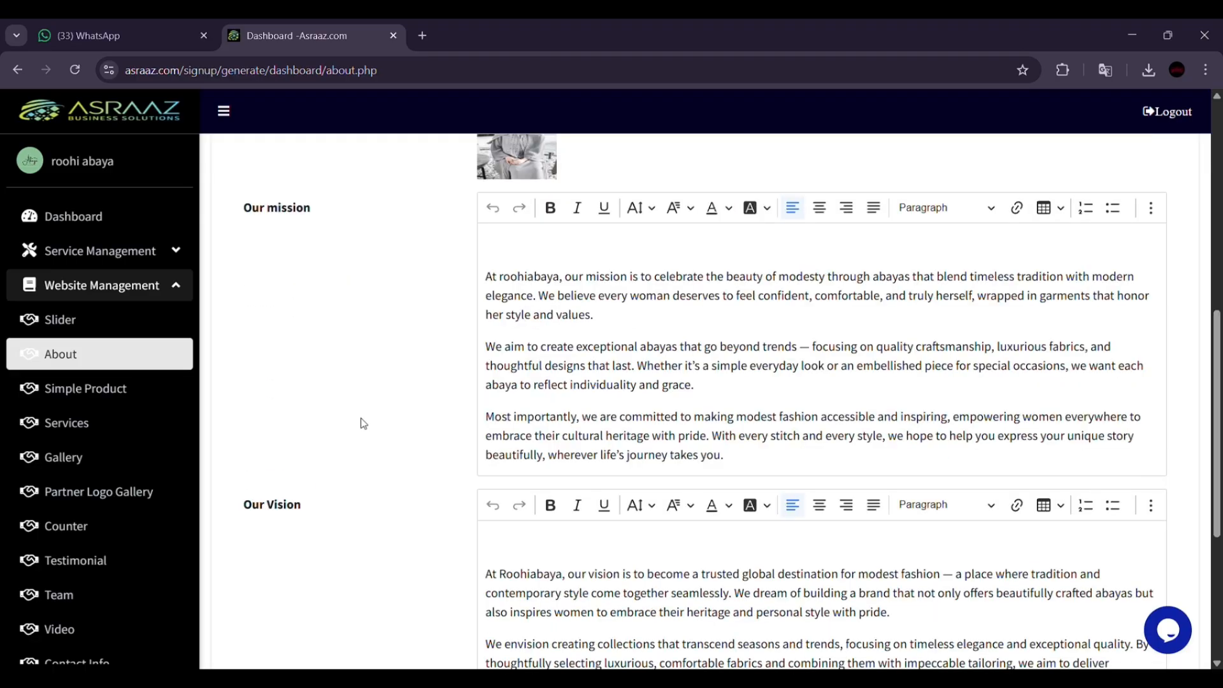
scroll(402, 576, down, 1)
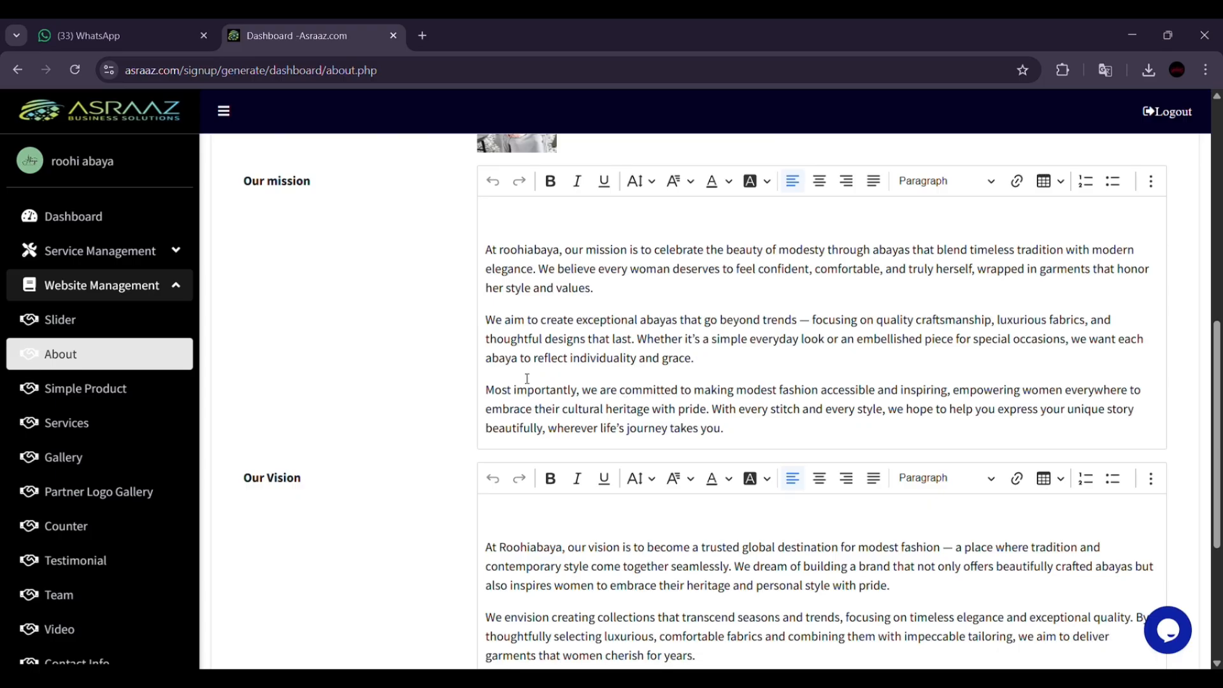
scroll(546, 514, down, 3)
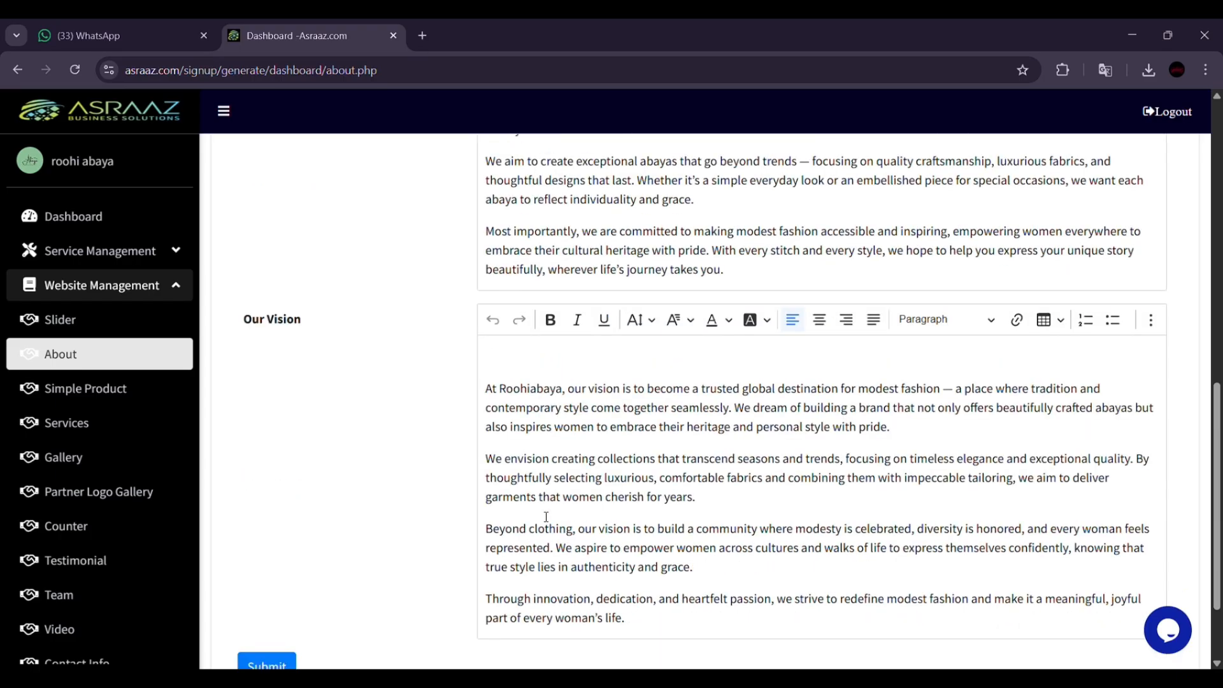
scroll(546, 515, down, 2)
scroll(545, 516, up, 6)
scroll(546, 516, down, 6)
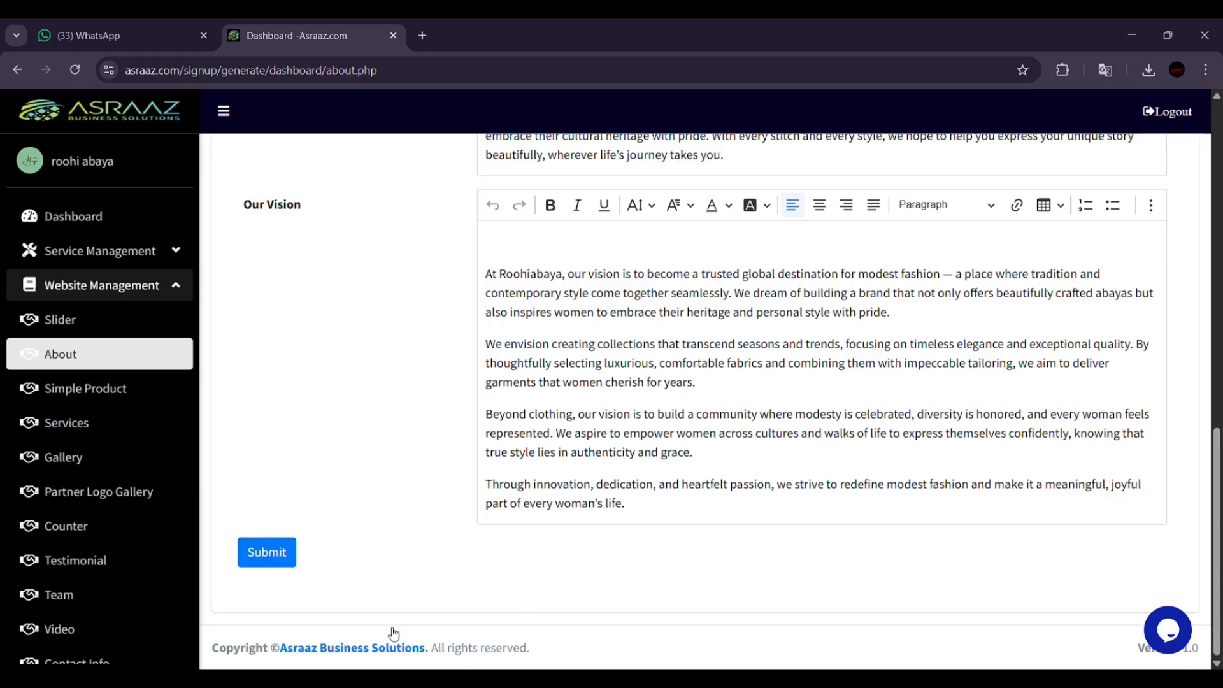
Open the tour package destination list and highlight the first destination's name
click(171, 284)
click(171, 285)
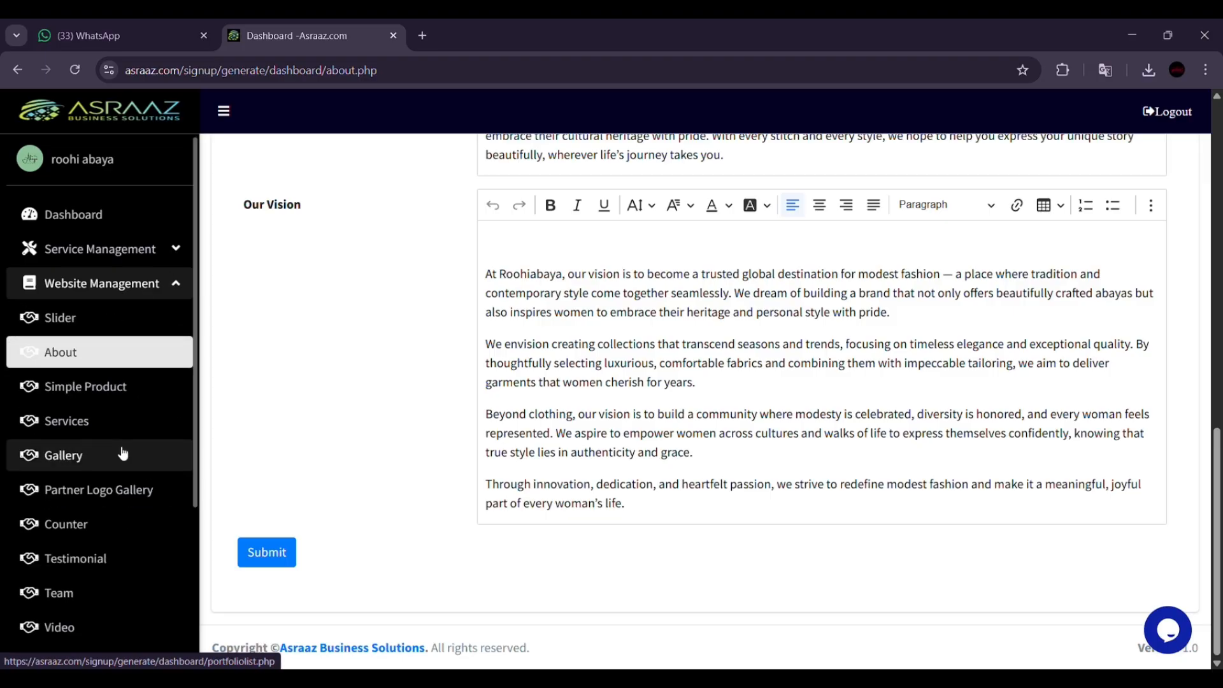
scroll(121, 462, down, 3)
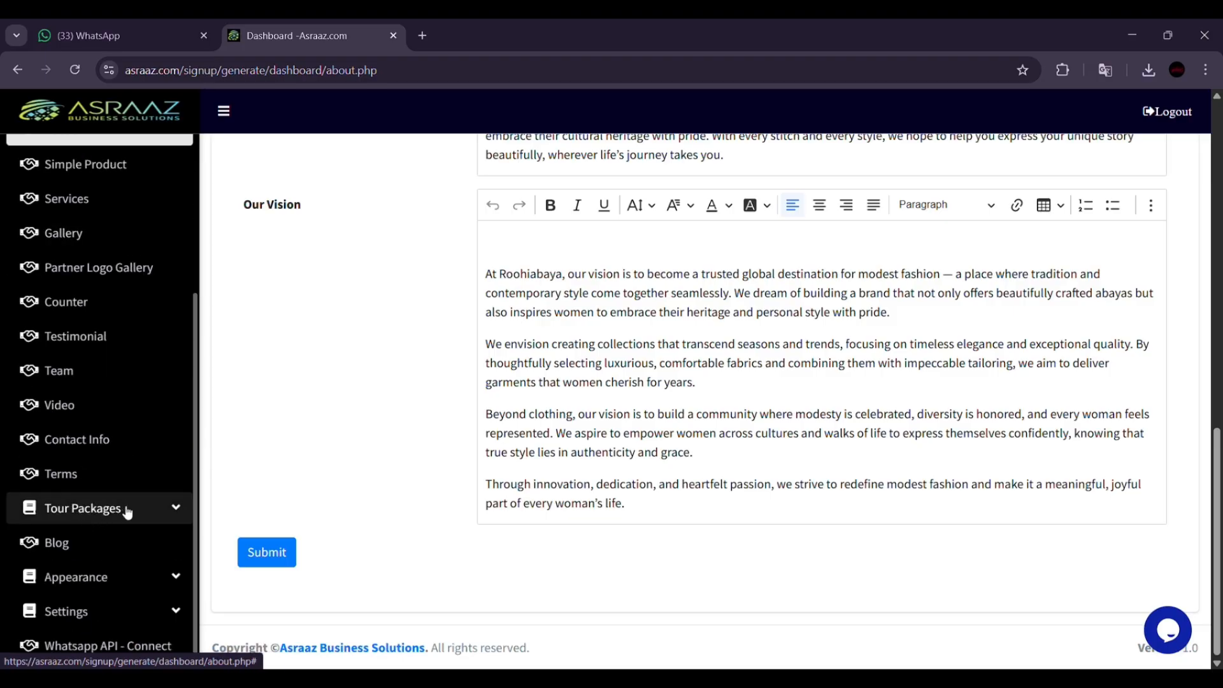
click(160, 517)
scroll(160, 513, down, 2)
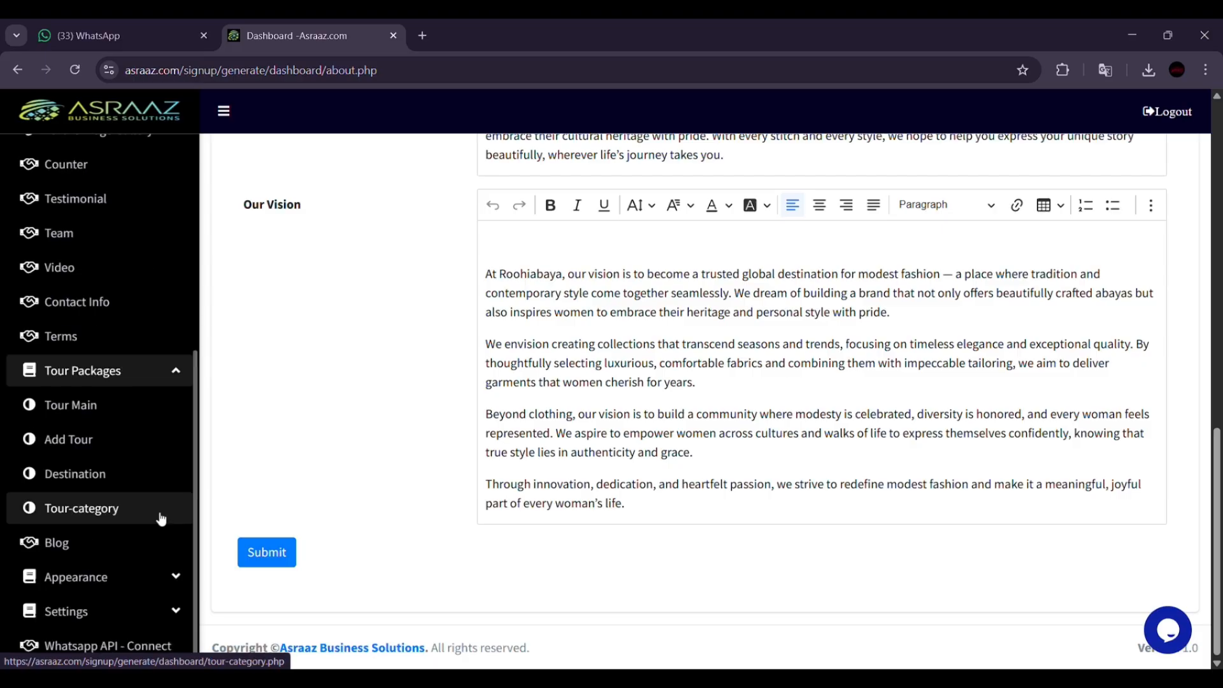
click(92, 484)
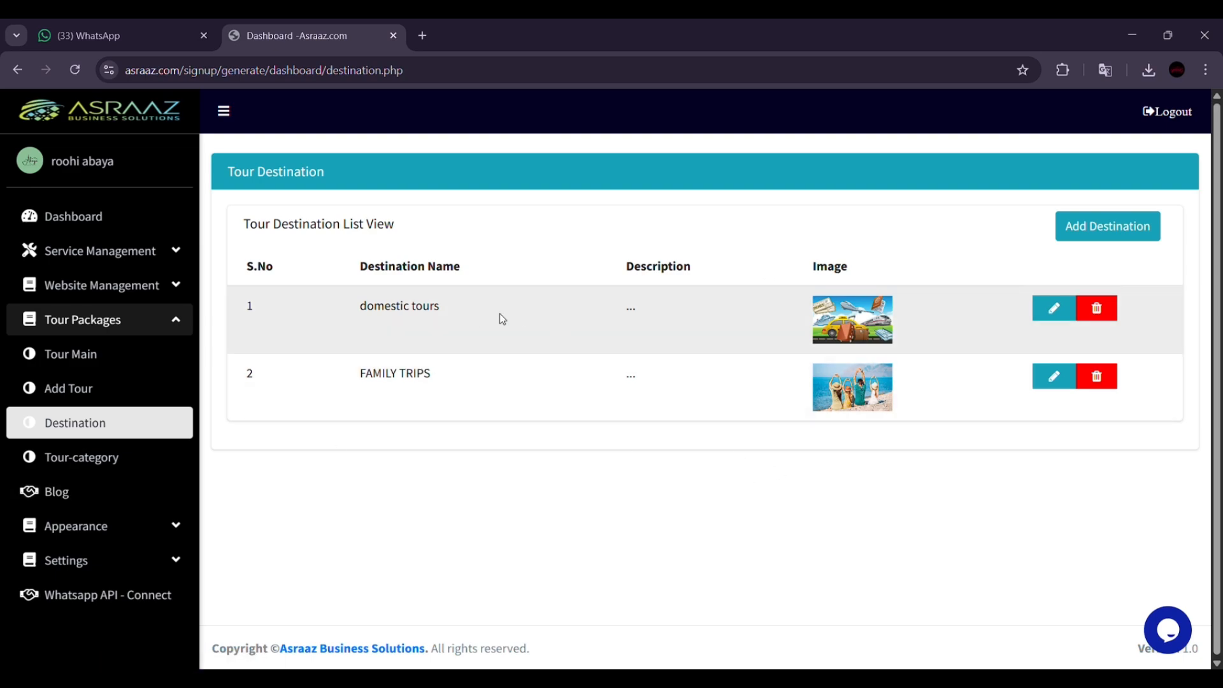
triple_click(471, 308)
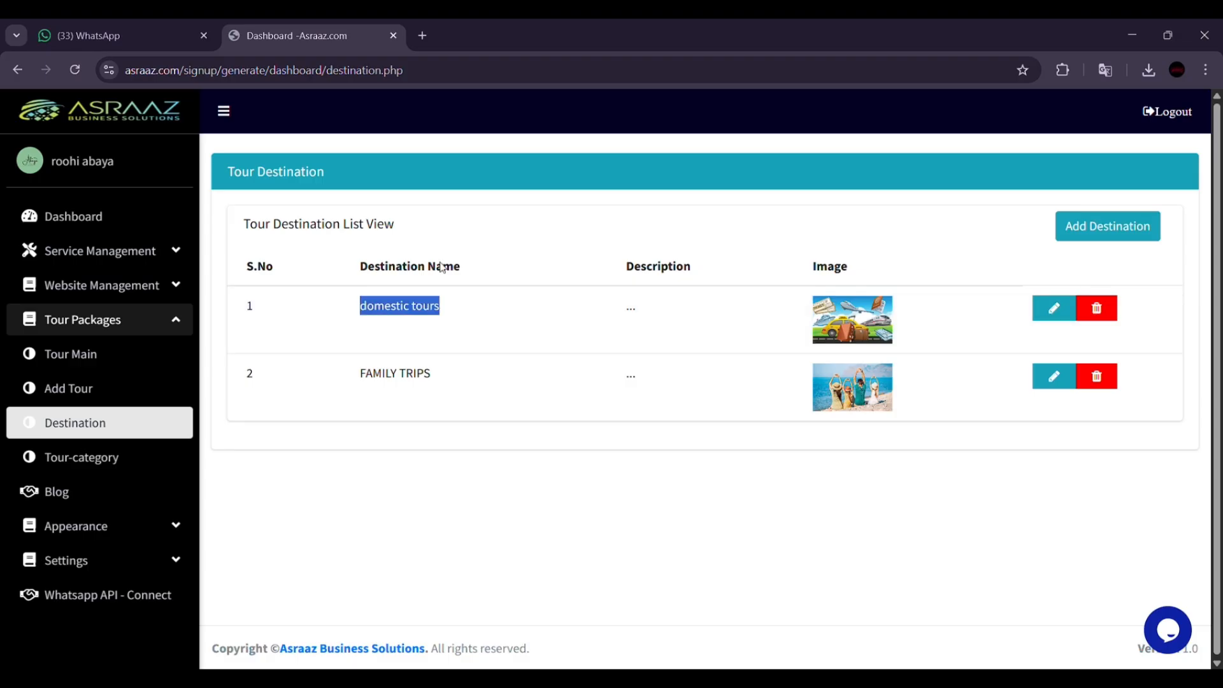
Add a tour destination named Domestic Tours with the image doc.jpg and submit it
click(1100, 233)
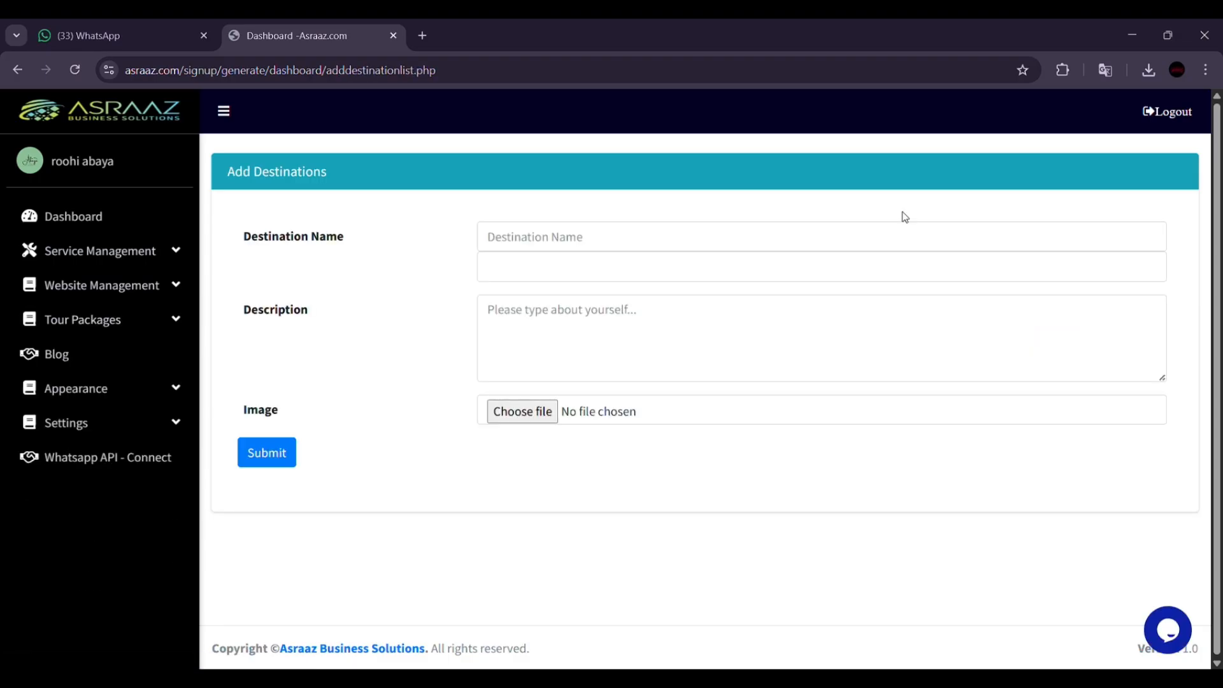
click(776, 234)
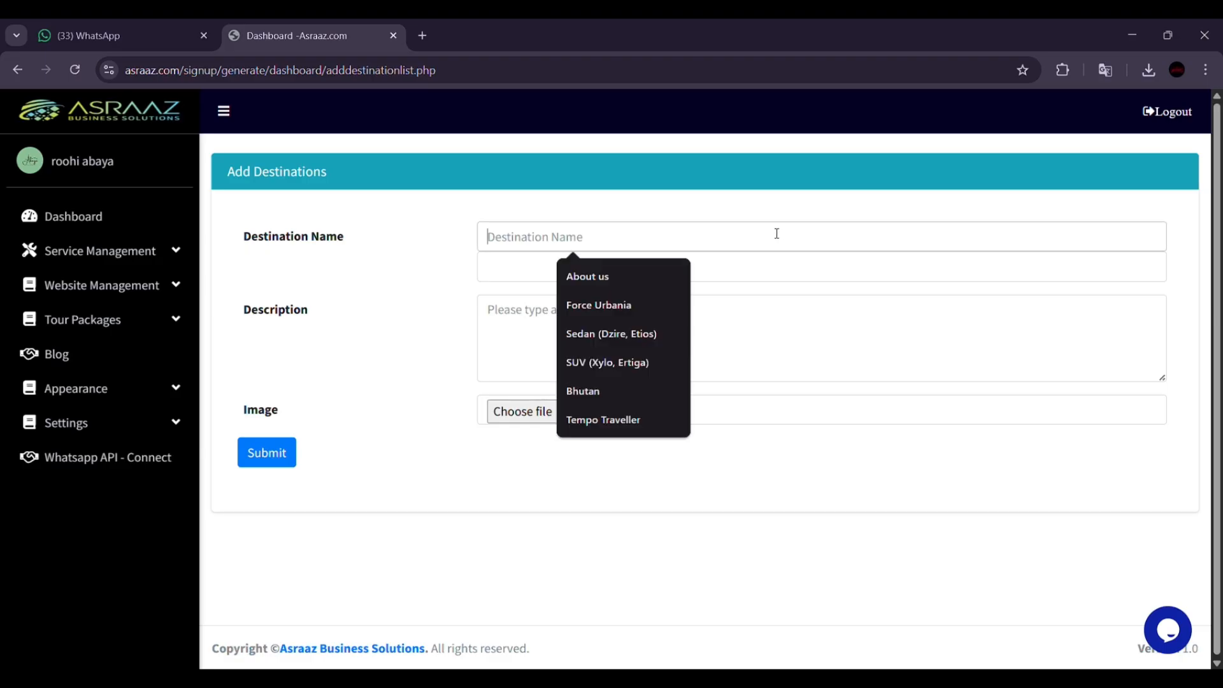
text(do)
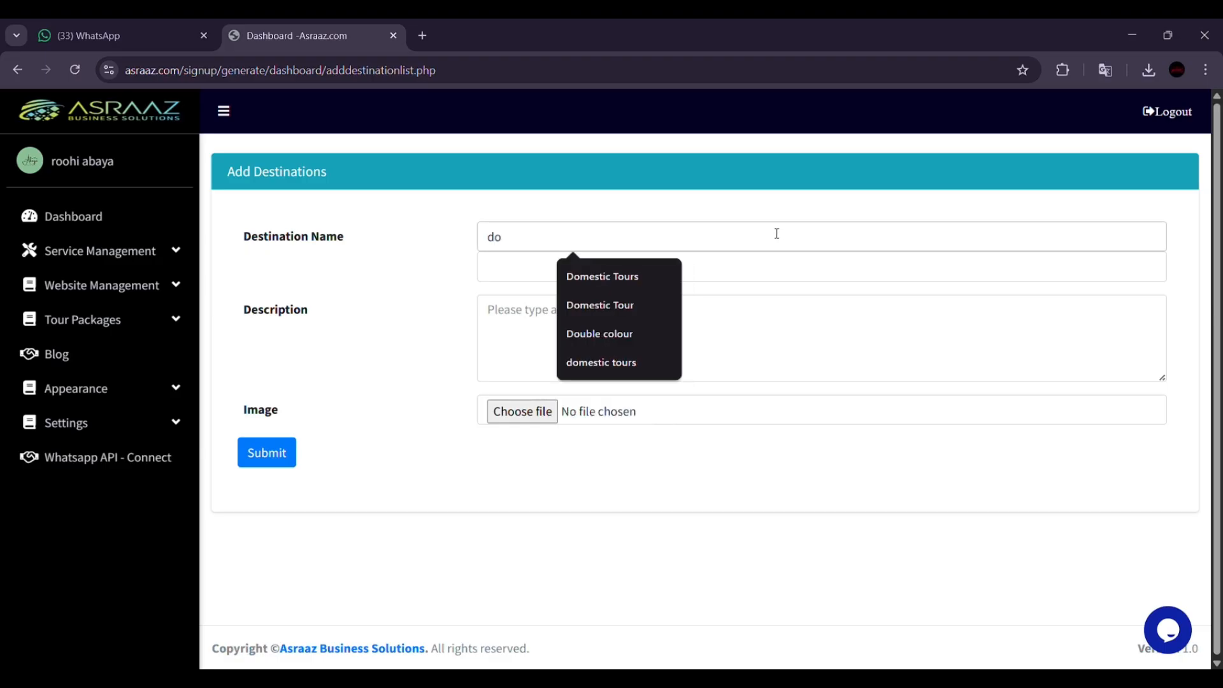
click(578, 278)
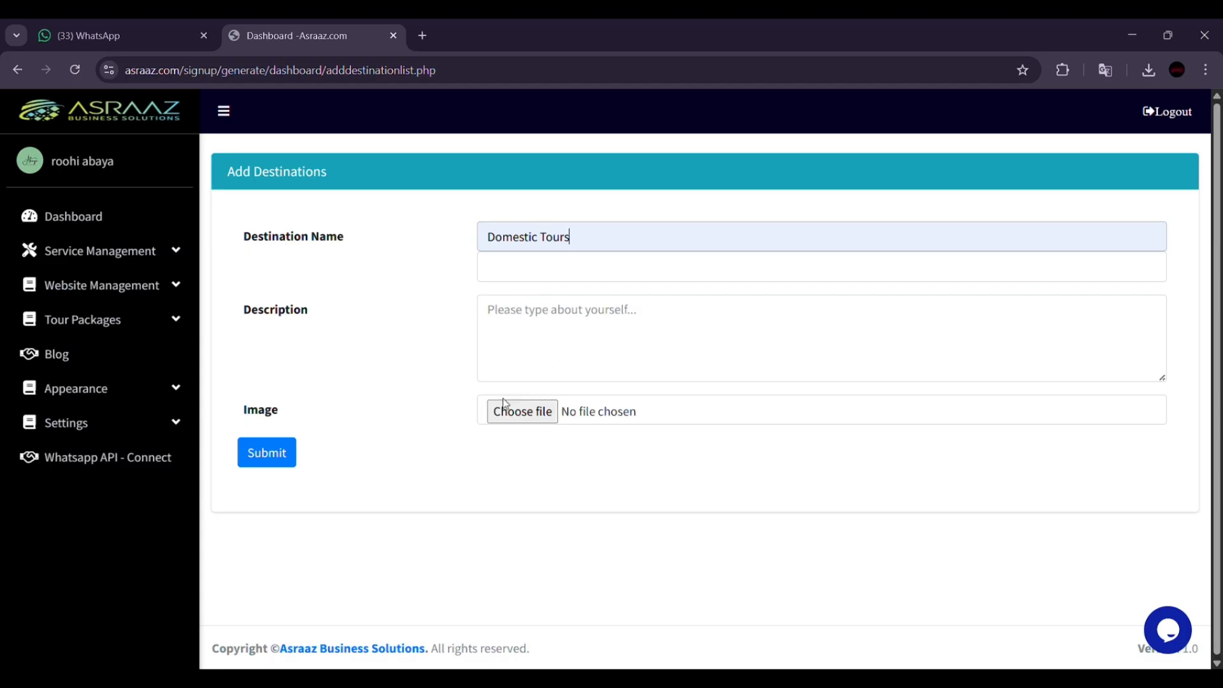
click(497, 420)
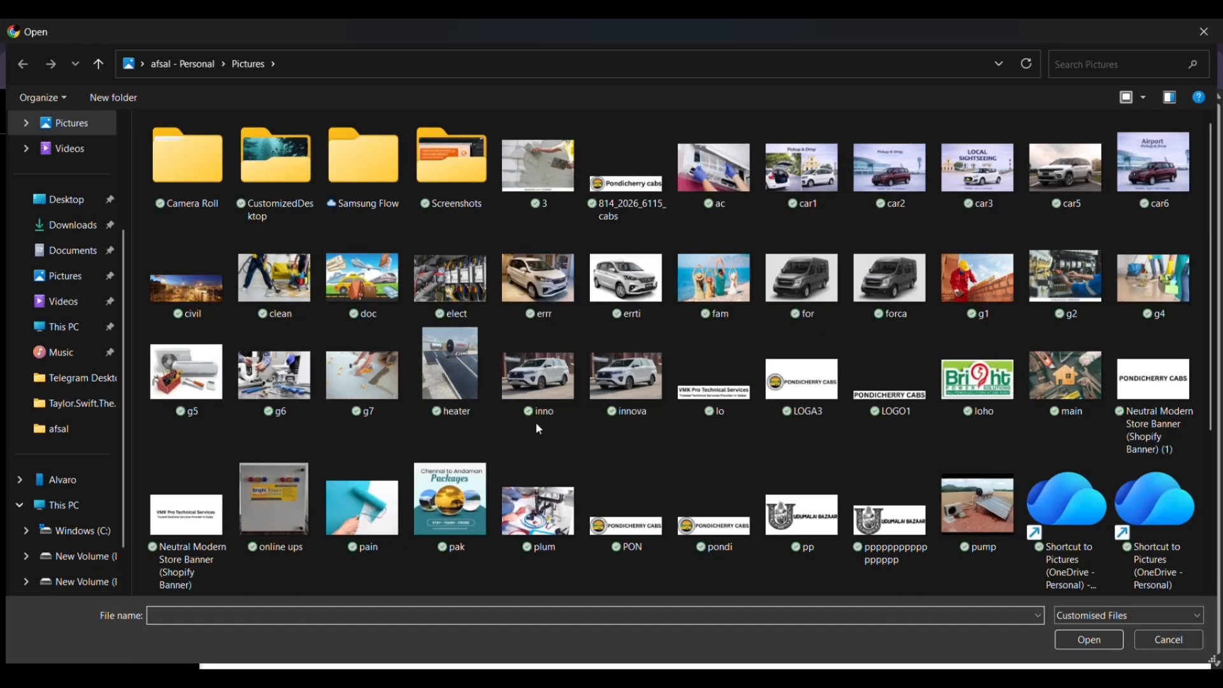
text(d)
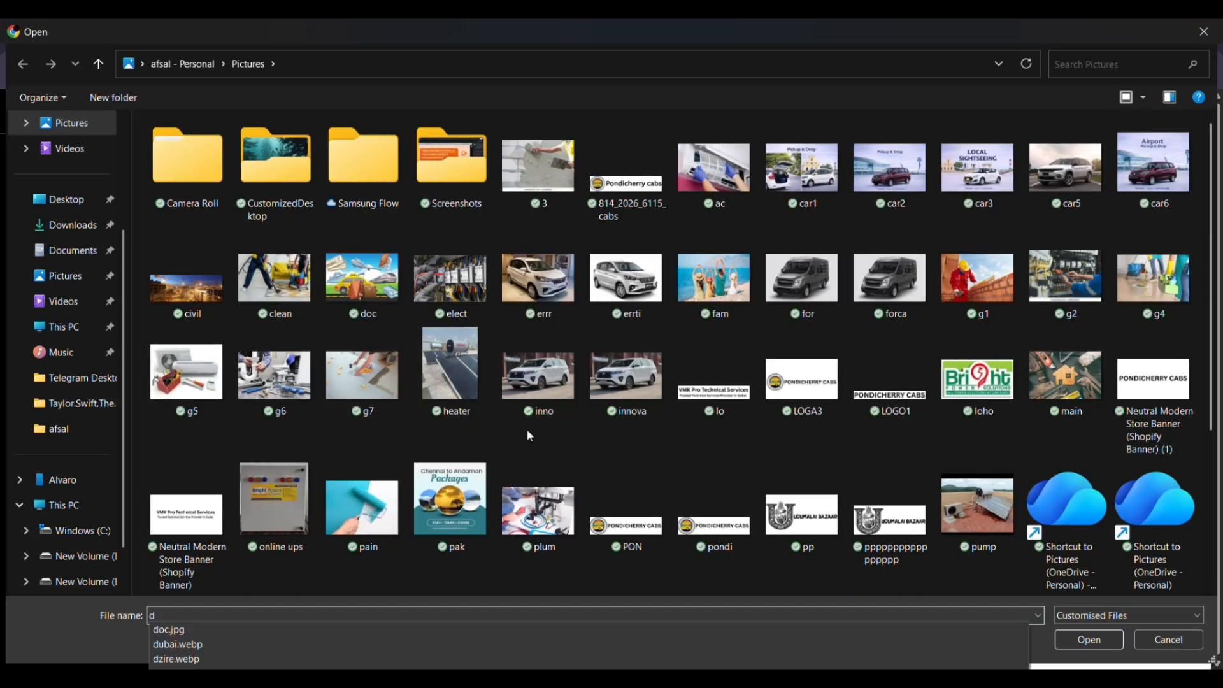
click(223, 637)
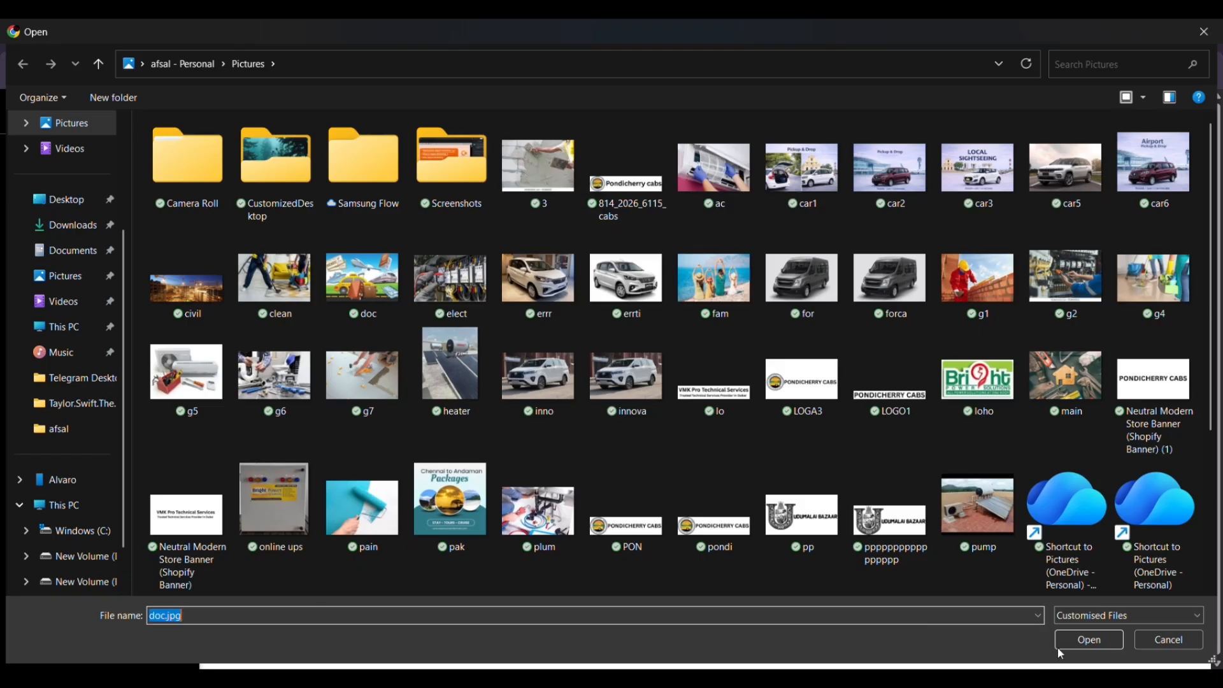
click(1116, 641)
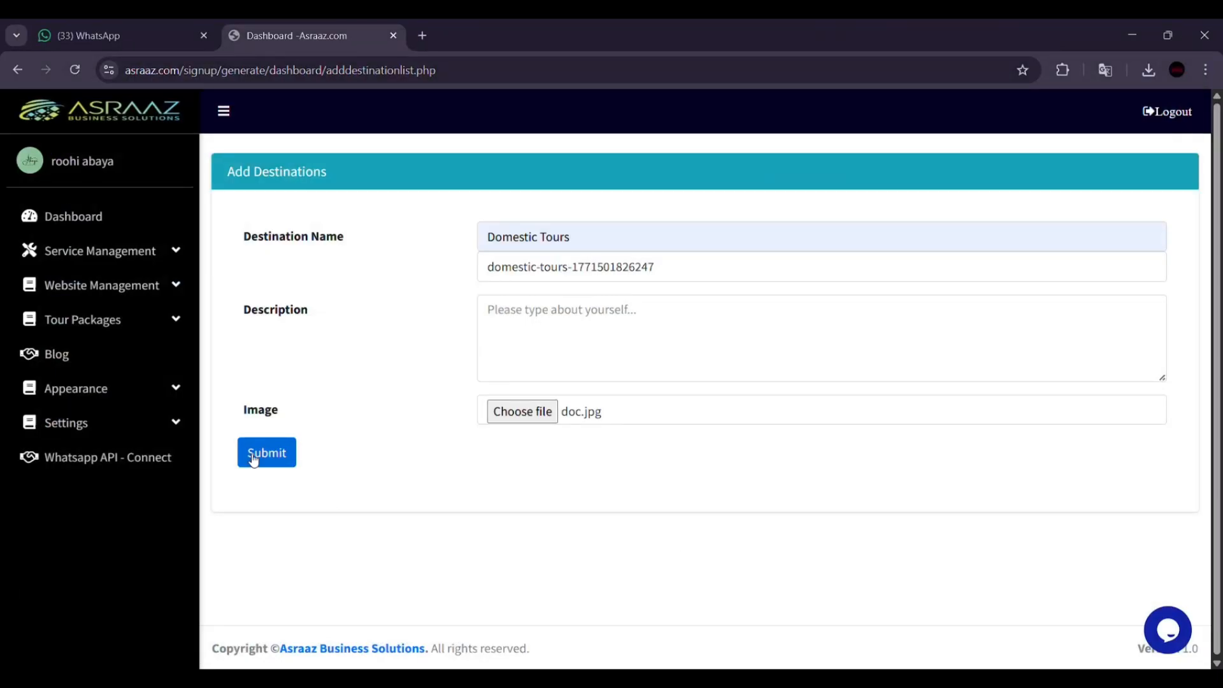
click(253, 458)
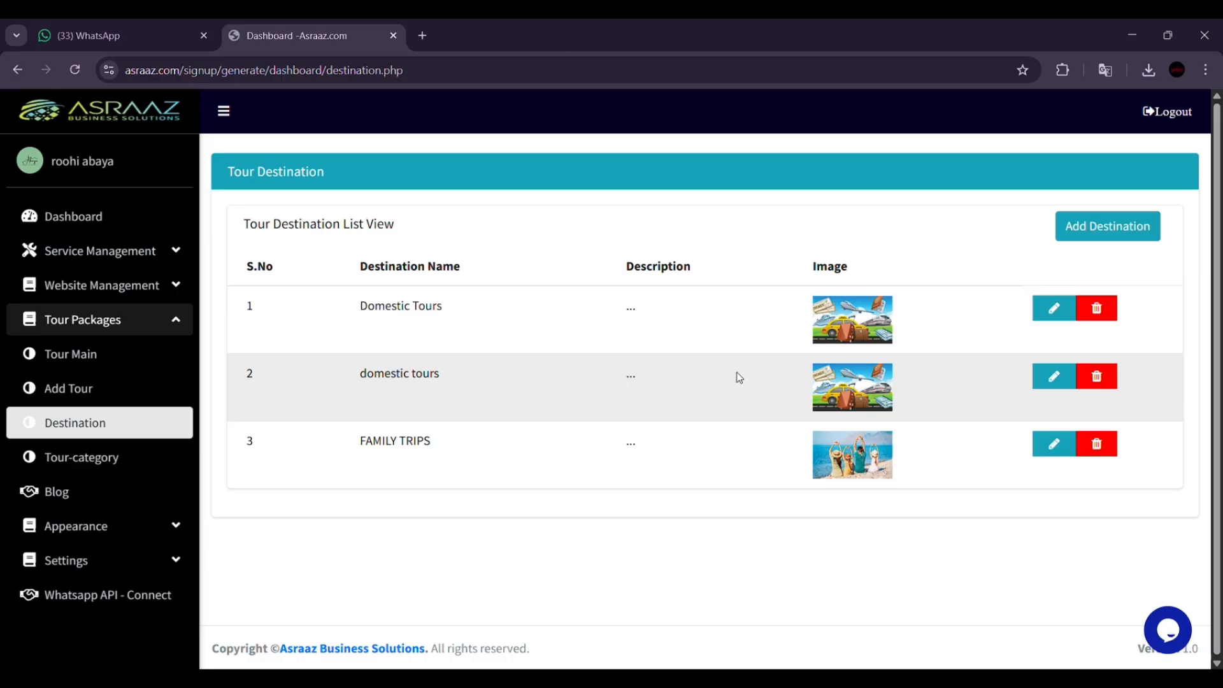
Add a tour destination named FAMILY TRIPS with the image fam.jpg and submit it
click(1121, 234)
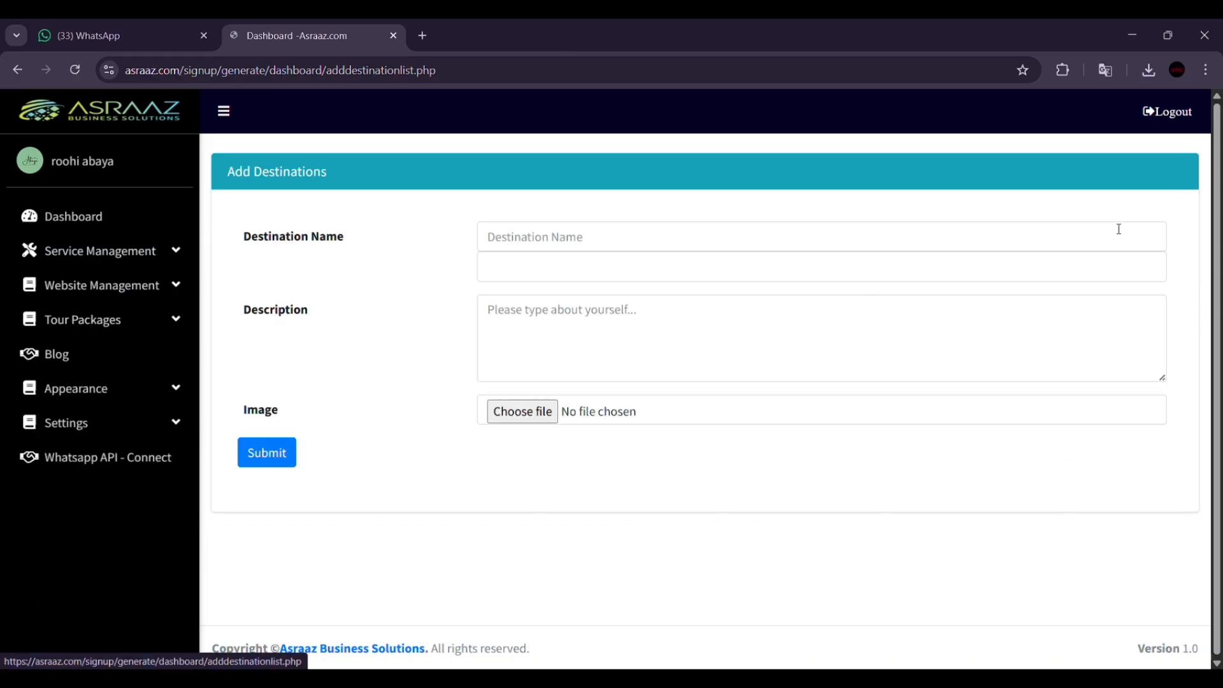
click(624, 226)
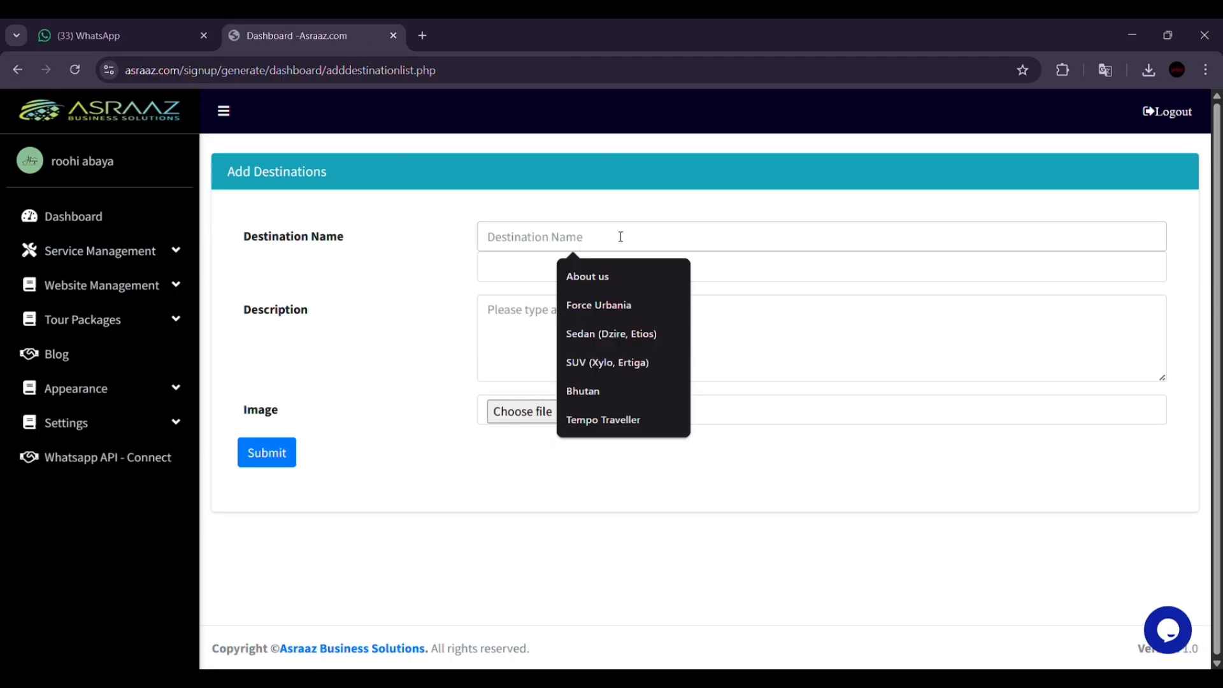
text(f)
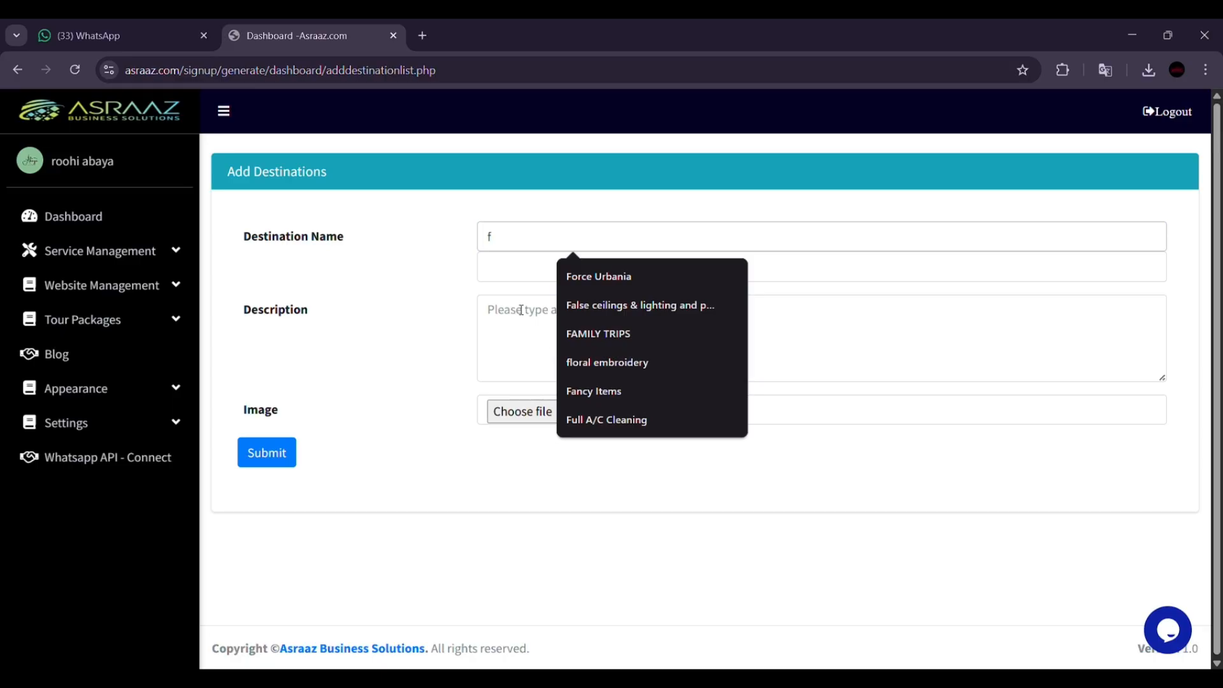
text(a)
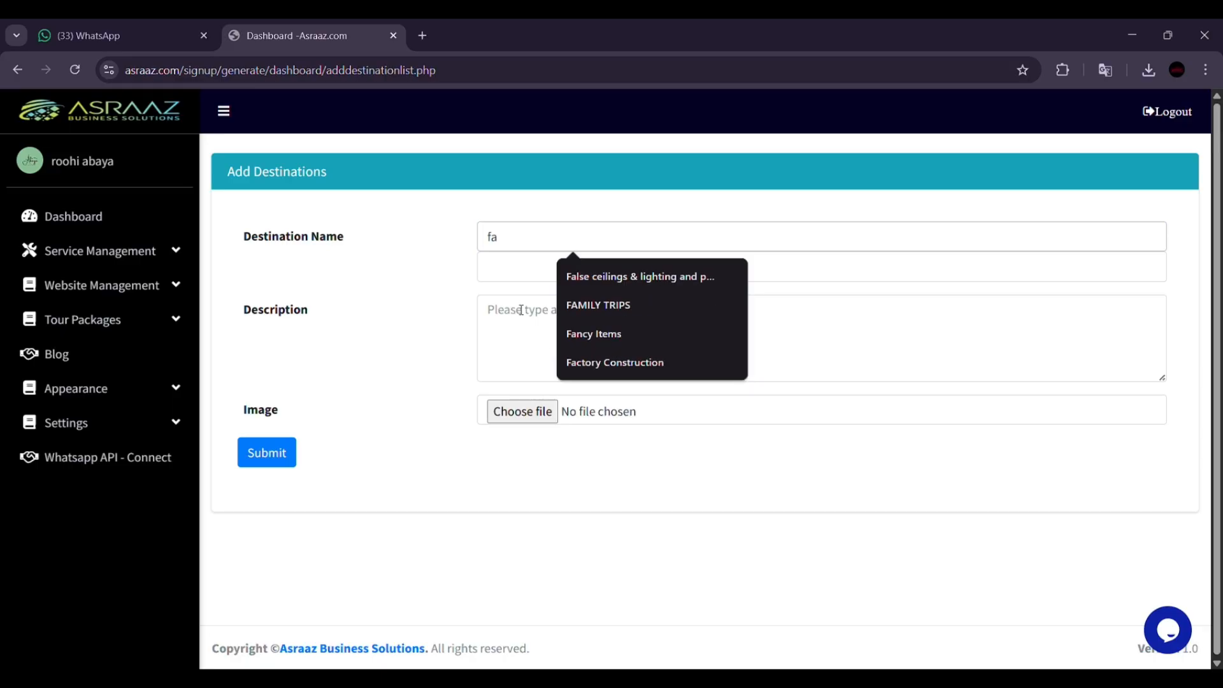
click(622, 318)
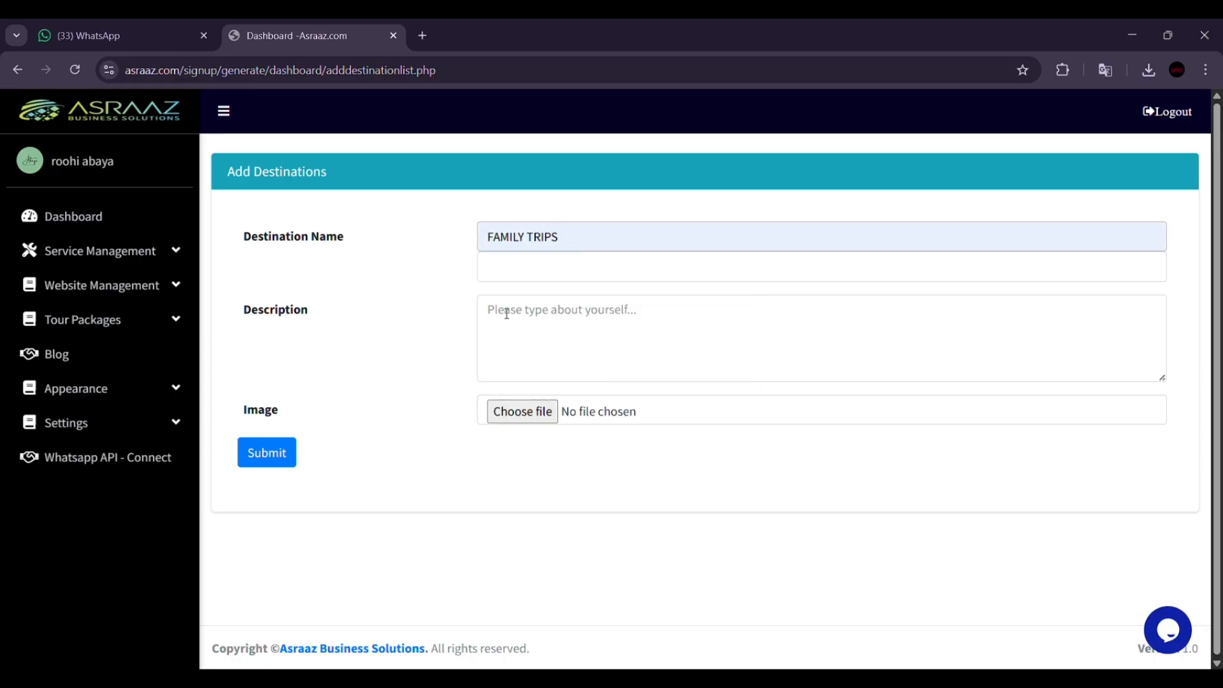
click(506, 411)
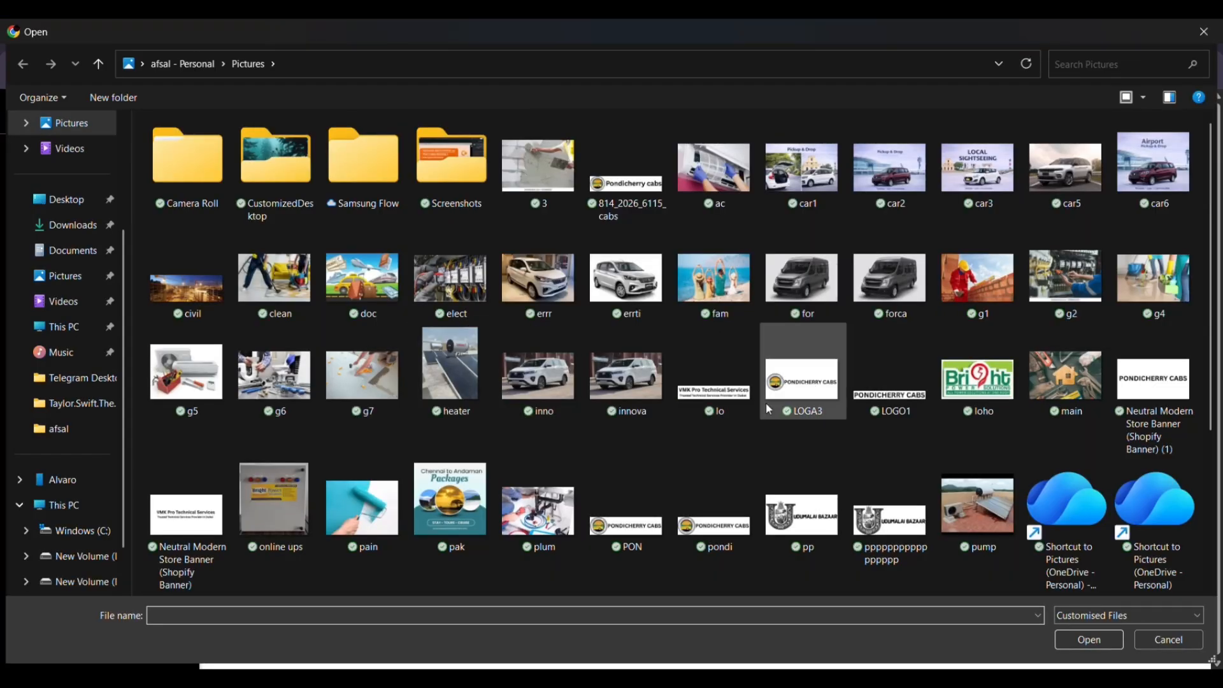
text(fa)
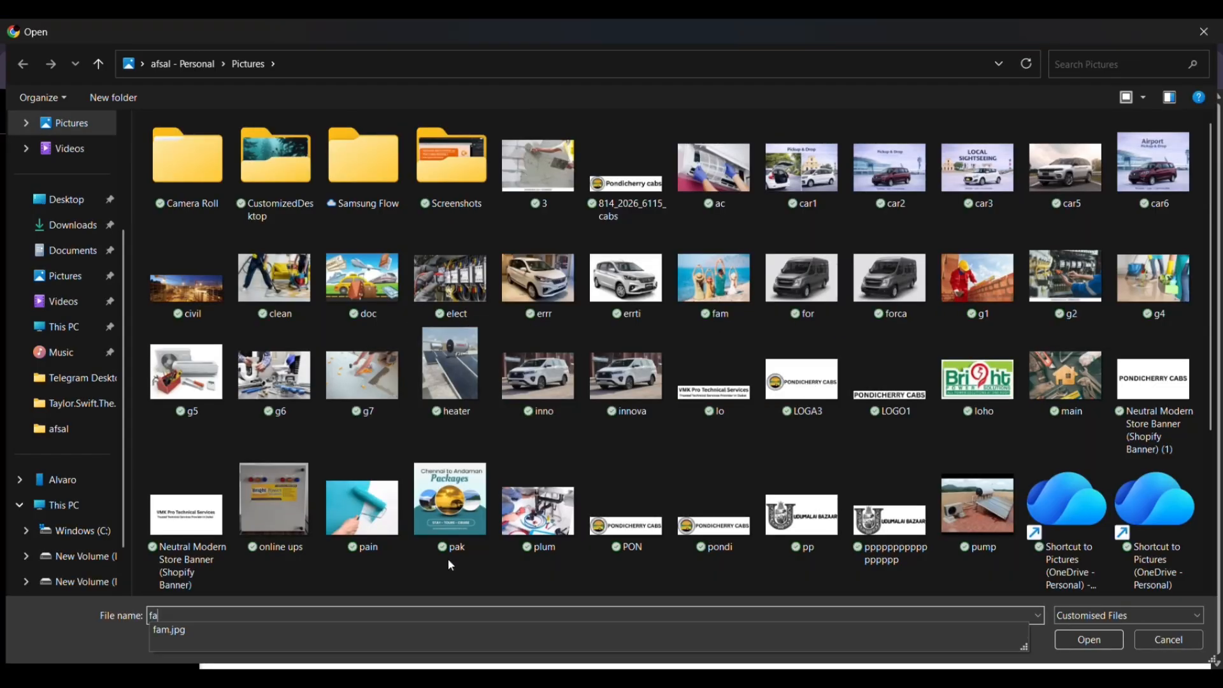
click(324, 628)
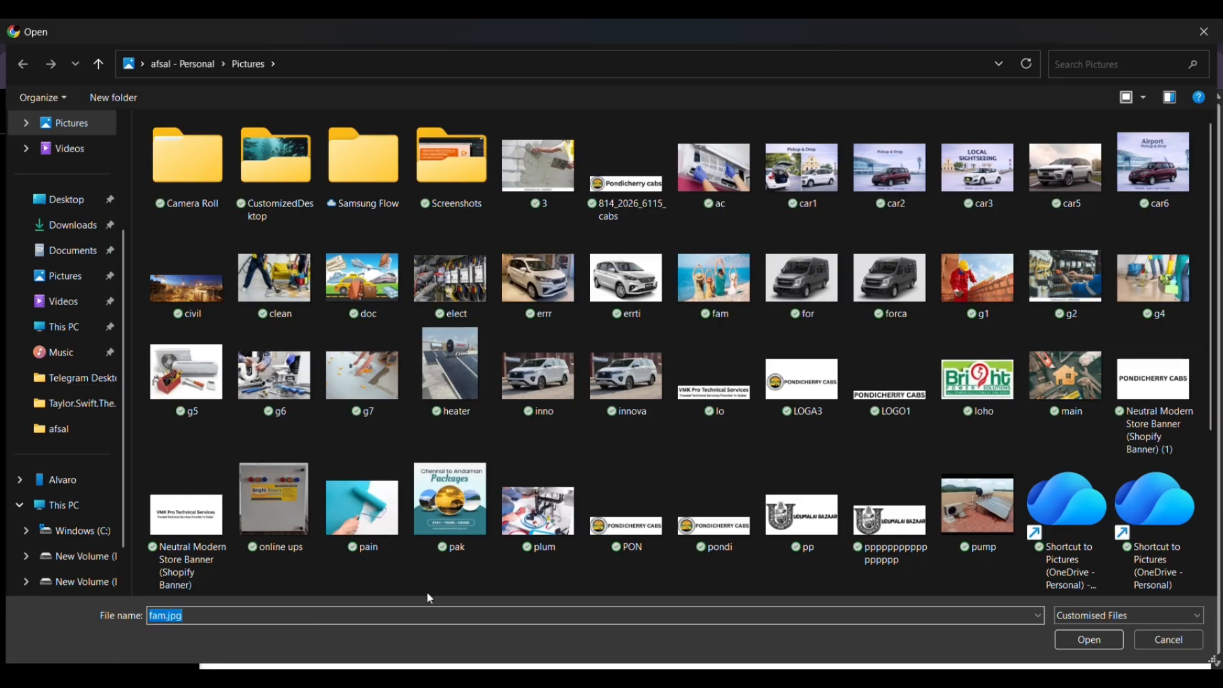
click(1084, 649)
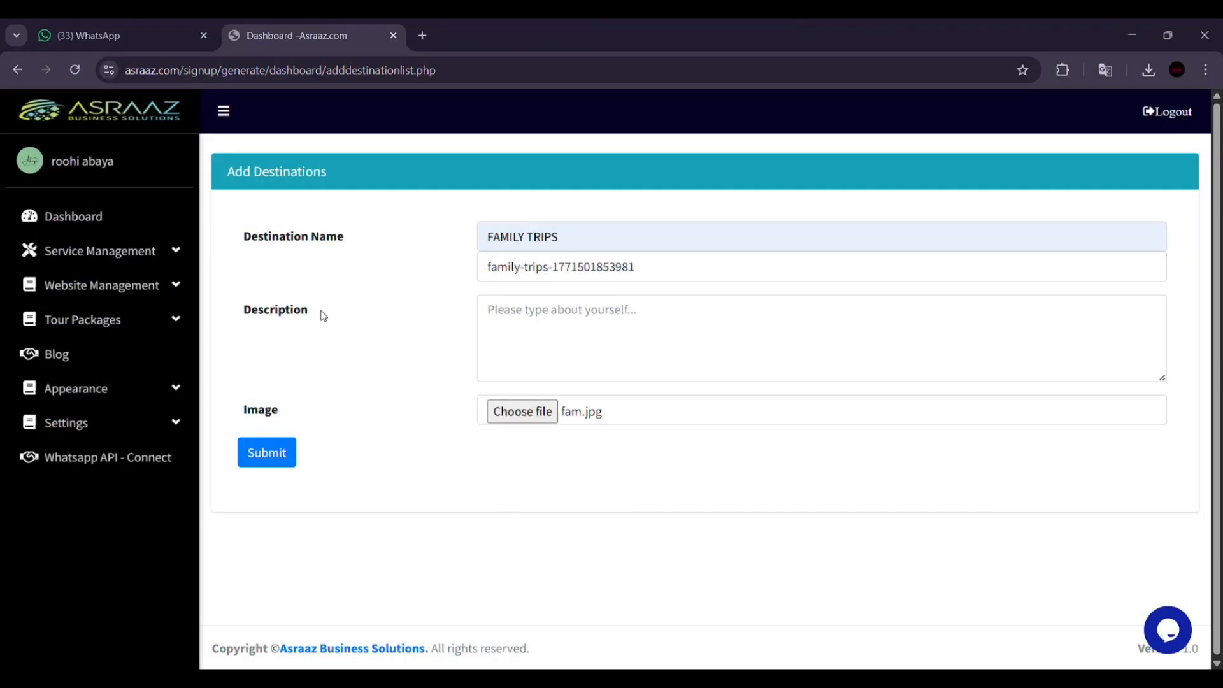
click(261, 451)
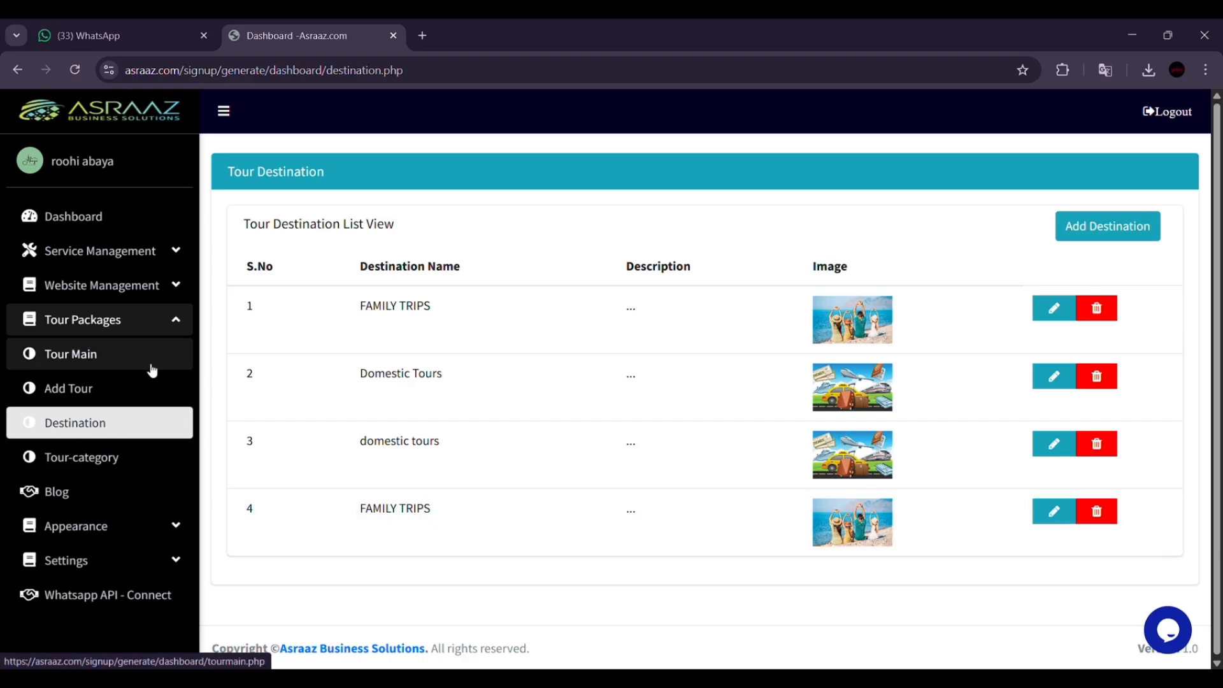
Start a new tour package and enter tailand as its package name
click(106, 385)
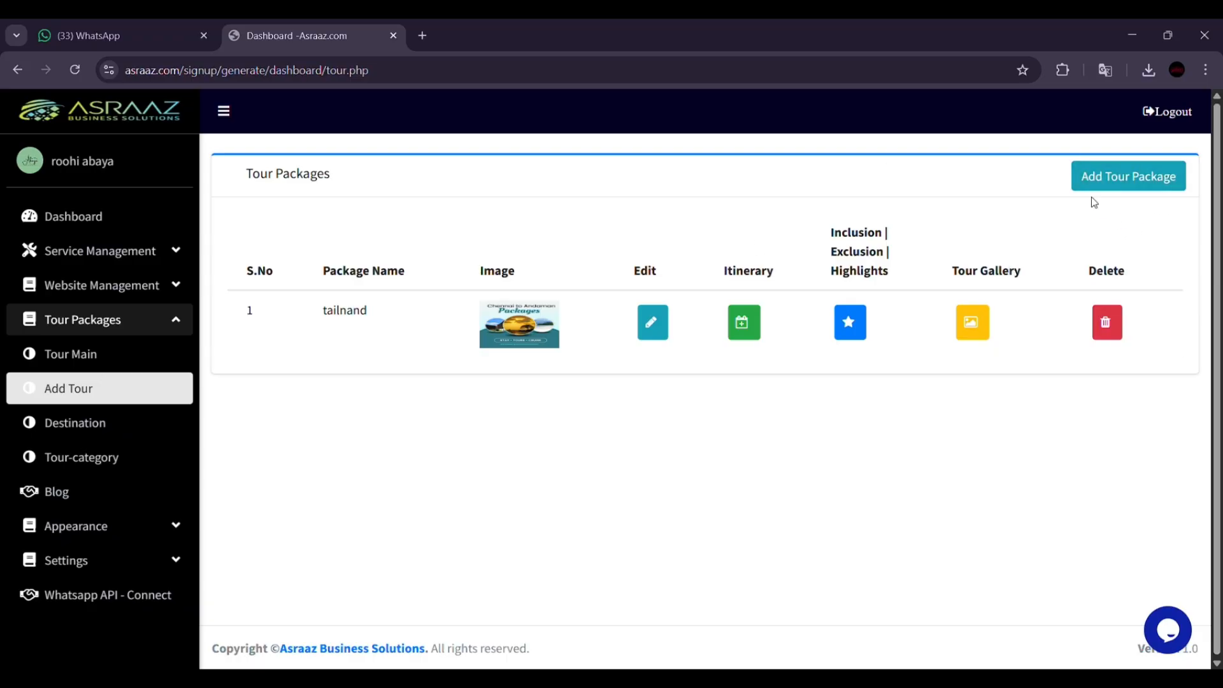
click(1113, 185)
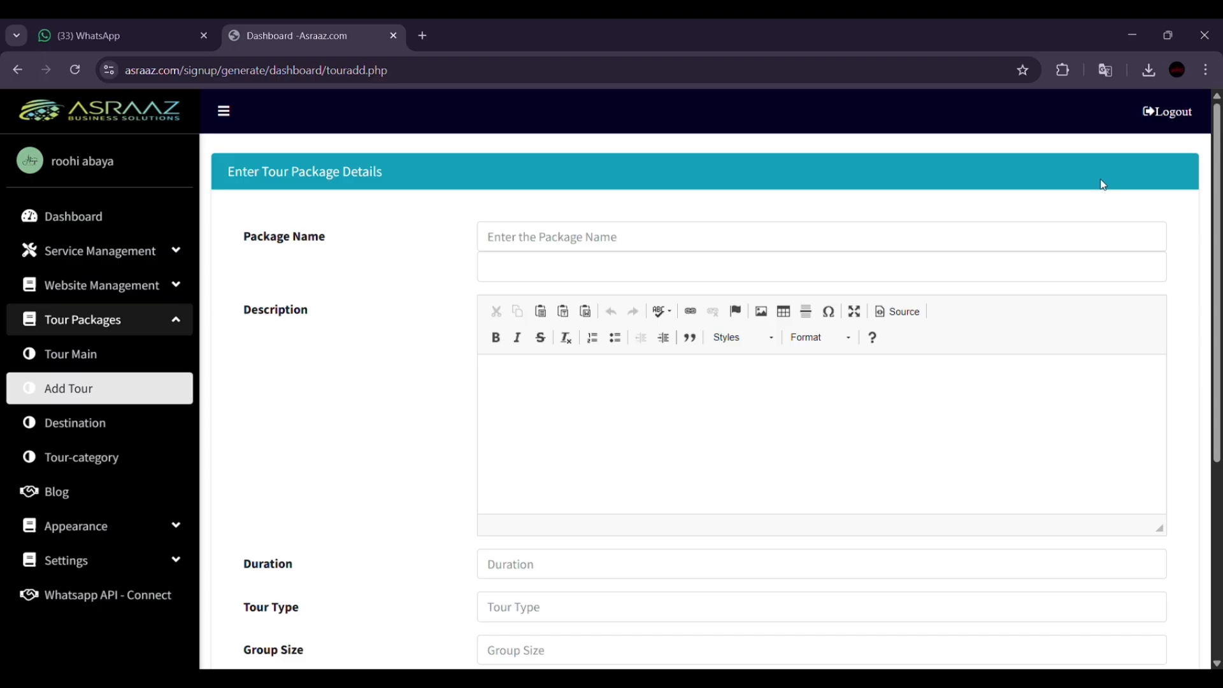
scroll(866, 523, down, 3)
scroll(866, 522, up, 3)
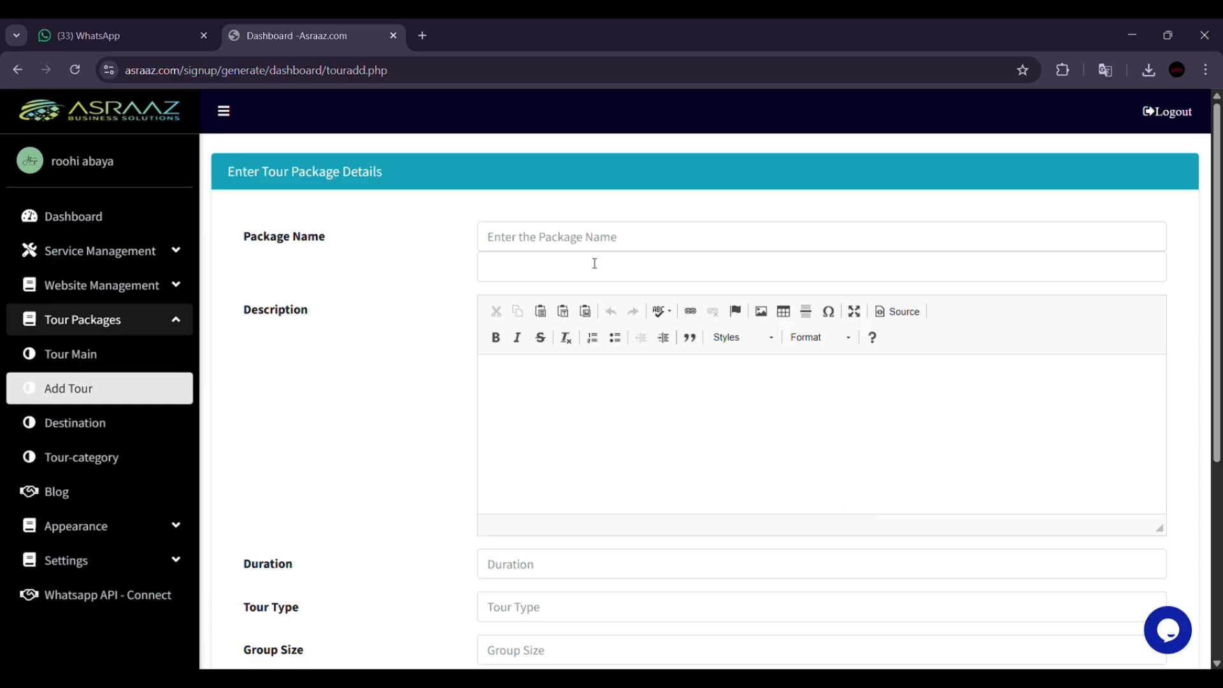
click(526, 238)
text(tailand)
Examine the tour package form's fields from the description and duration through the image, destination and category
scroll(652, 359, down, 1)
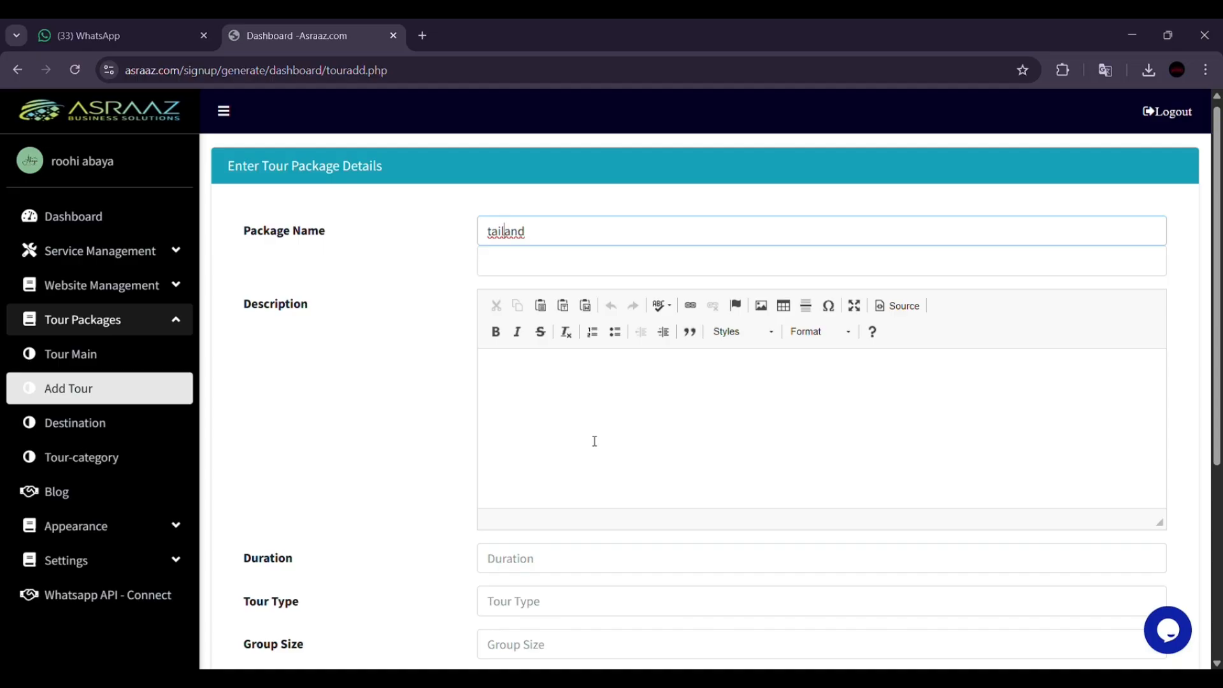
scroll(498, 420, down, 1)
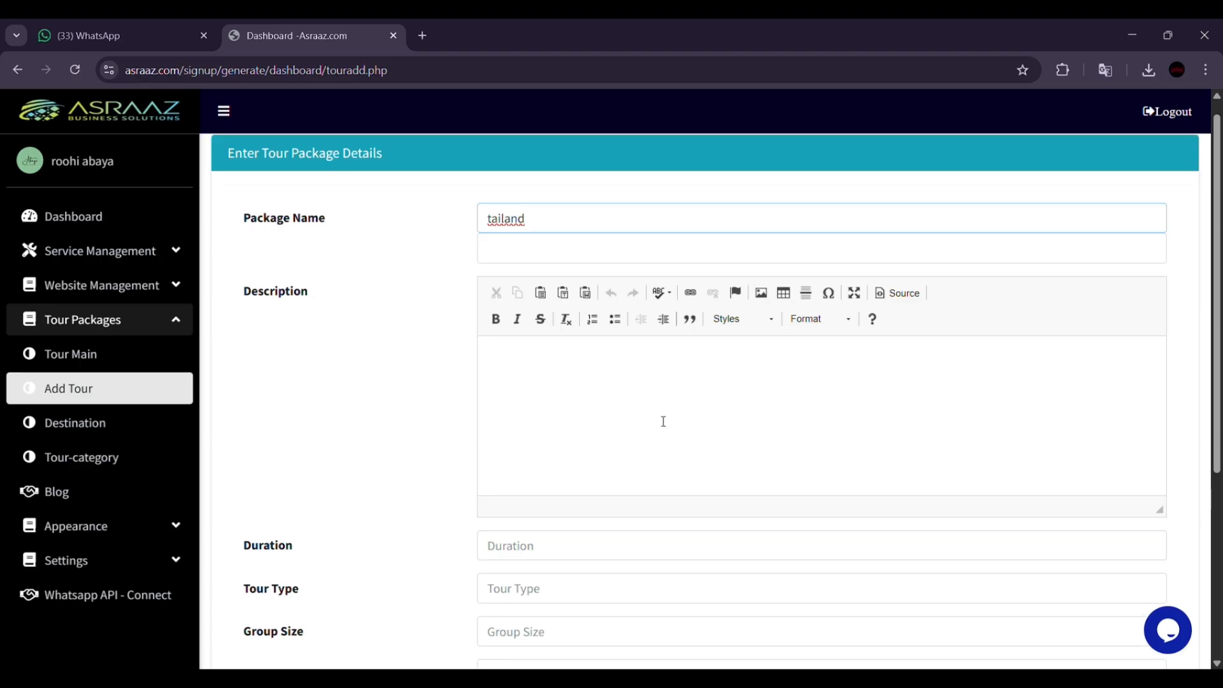
scroll(772, 454, down, 1)
scroll(772, 455, down, 3)
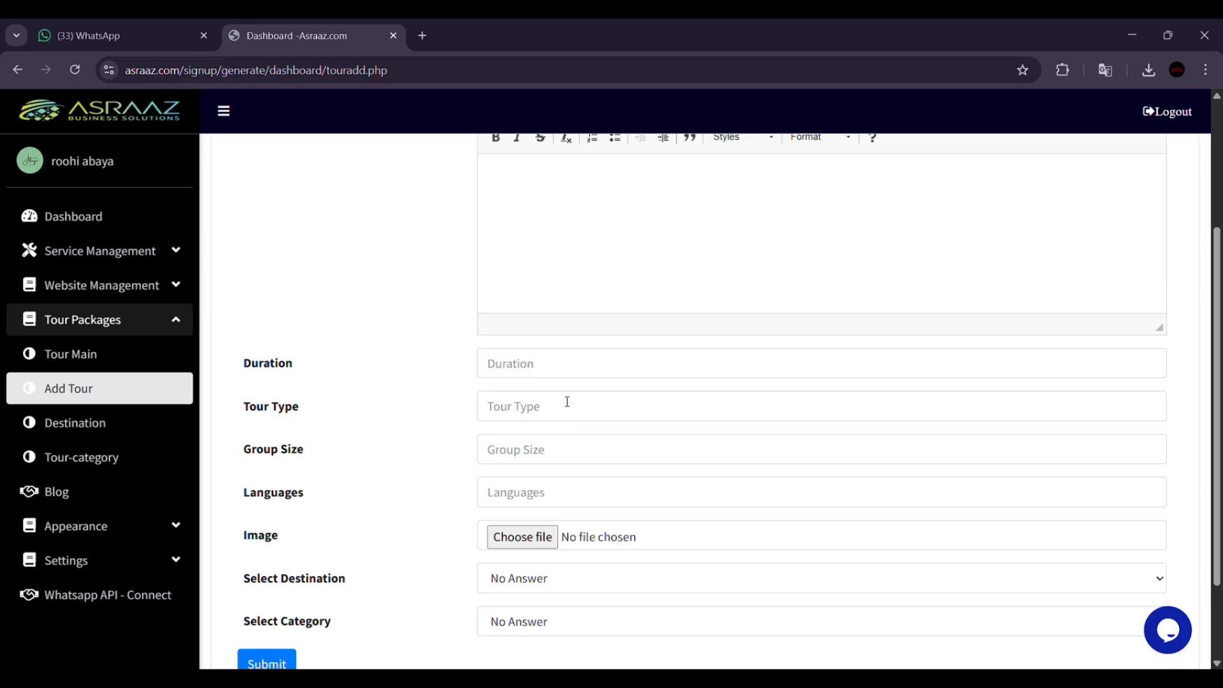
scroll(646, 387, down, 1)
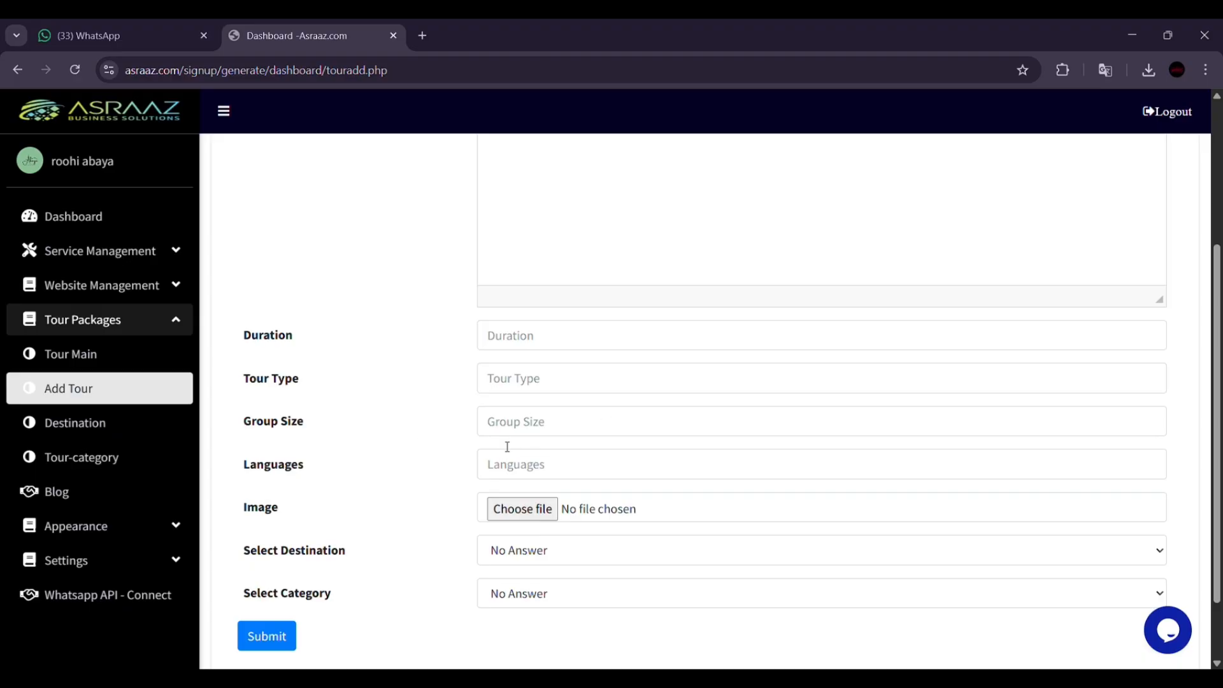
scroll(507, 447, down, 1)
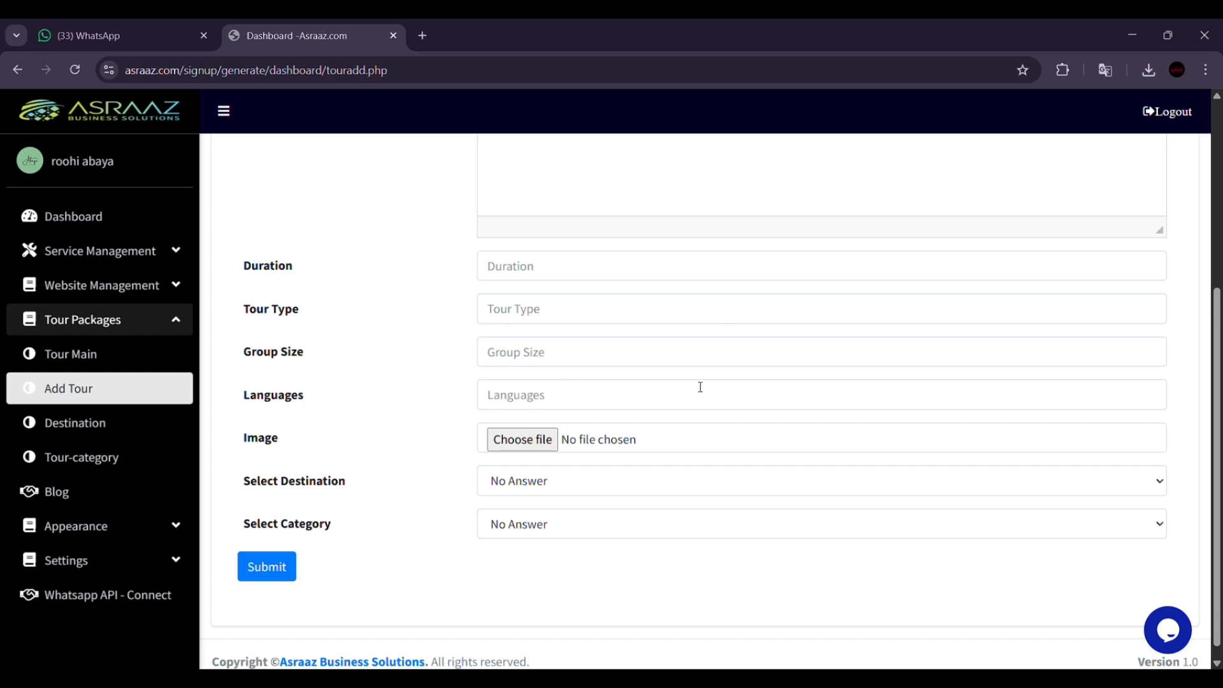
scroll(360, 396, up, 5)
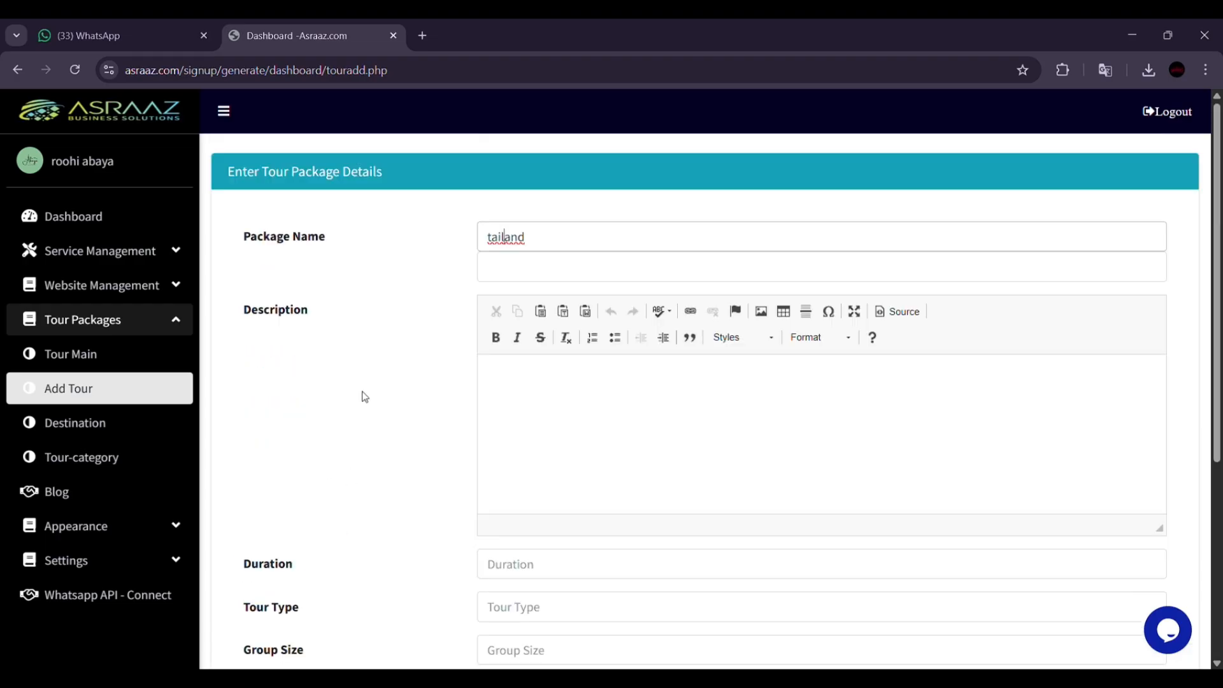
scroll(476, 258, down, 5)
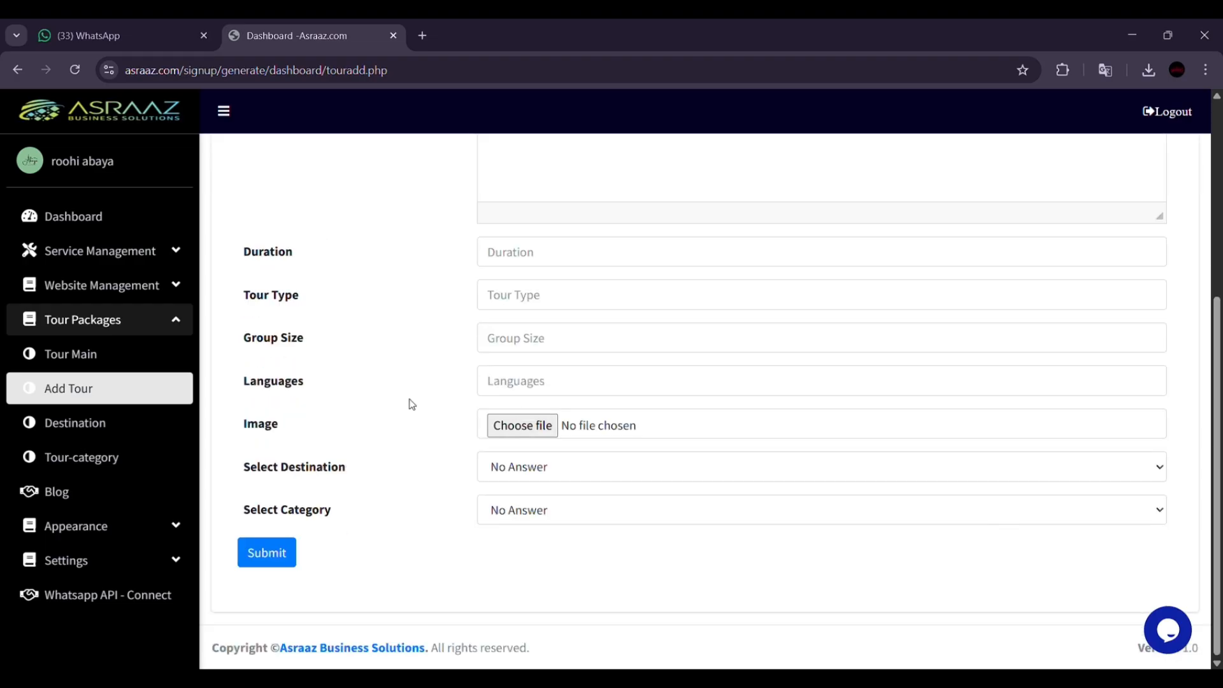
Set the tour package's destination to domestic tours and try to submit the form
drag(395, 474, 224, 470)
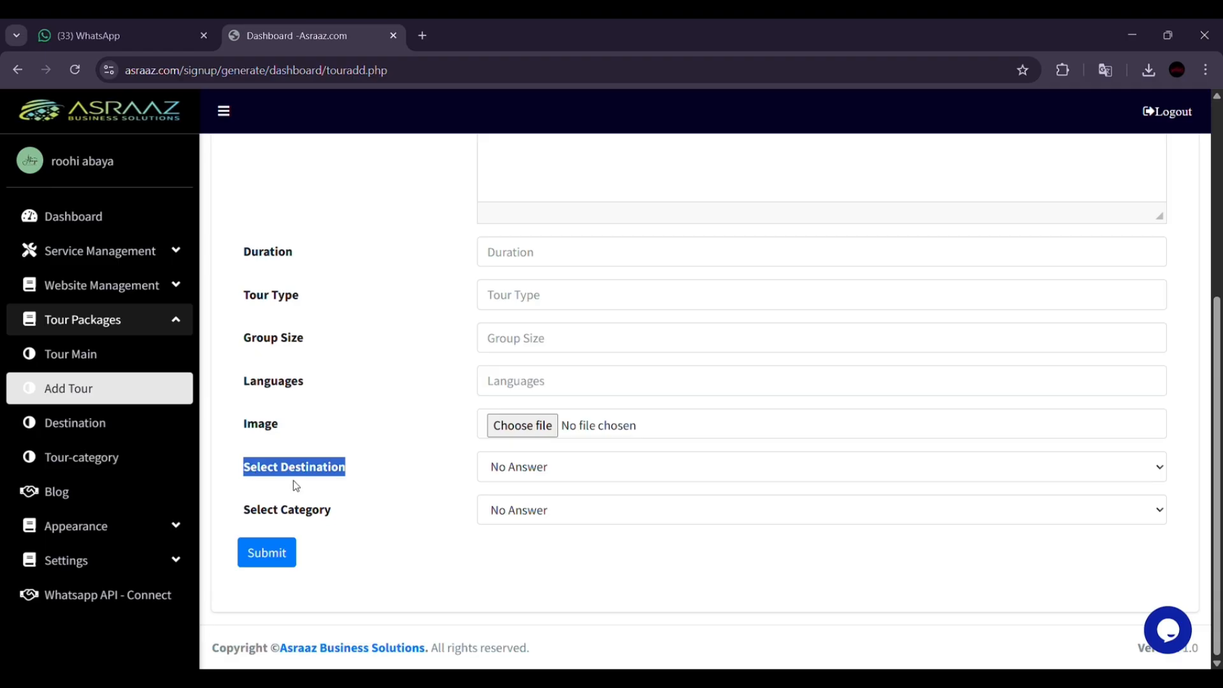
click(536, 477)
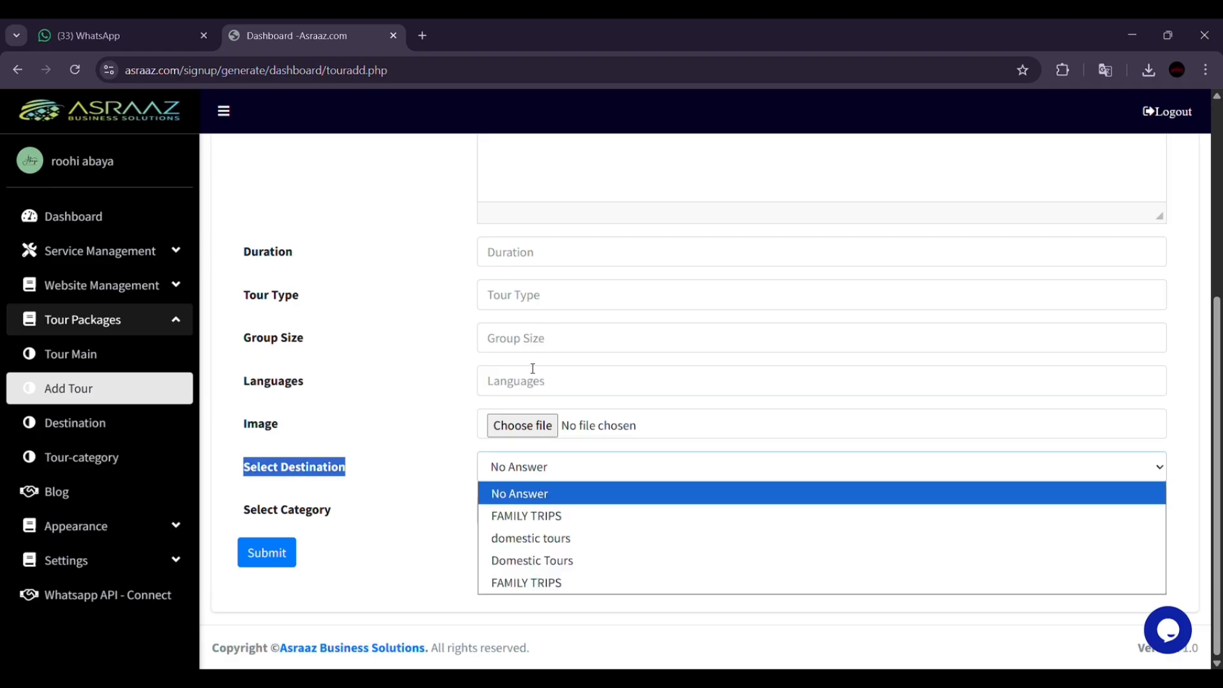
click(591, 542)
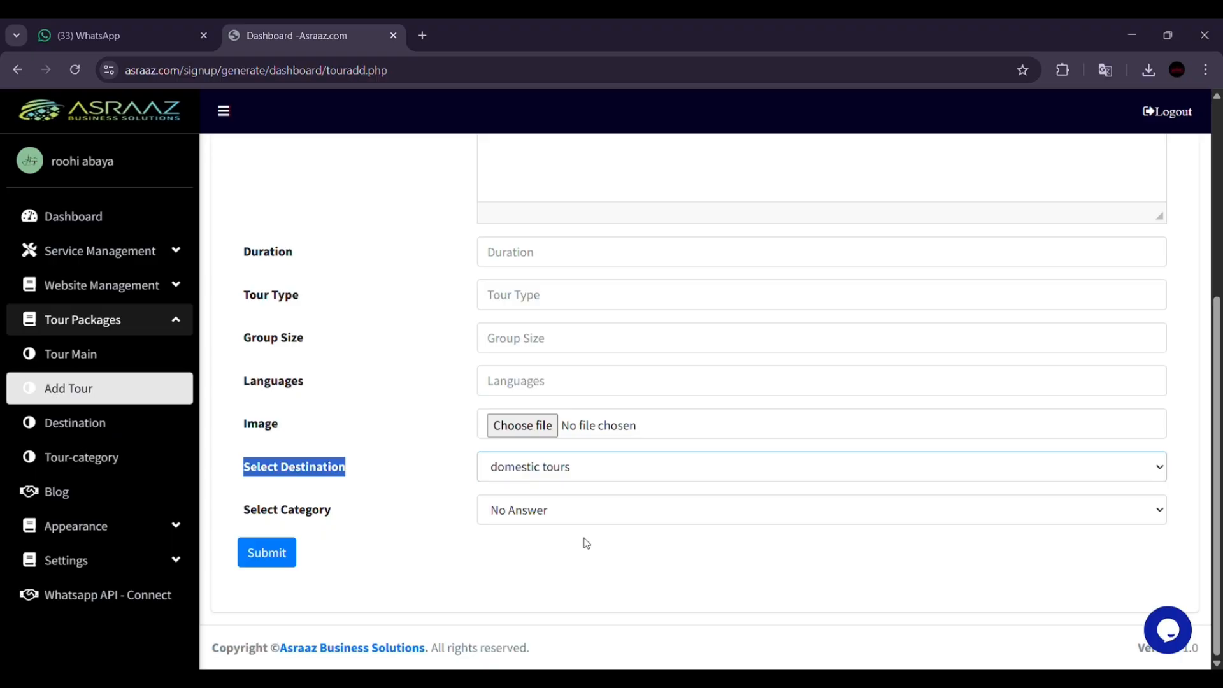
click(263, 561)
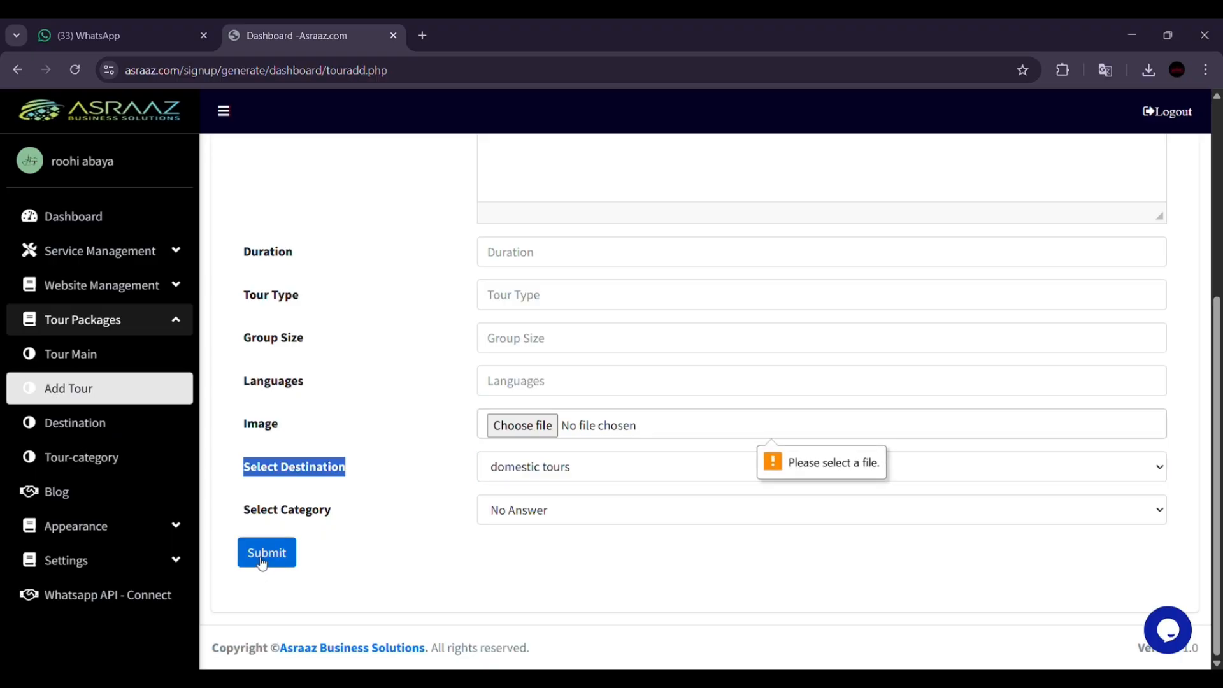
Attach the pak picture as the tour package's image and submit the package
click(532, 431)
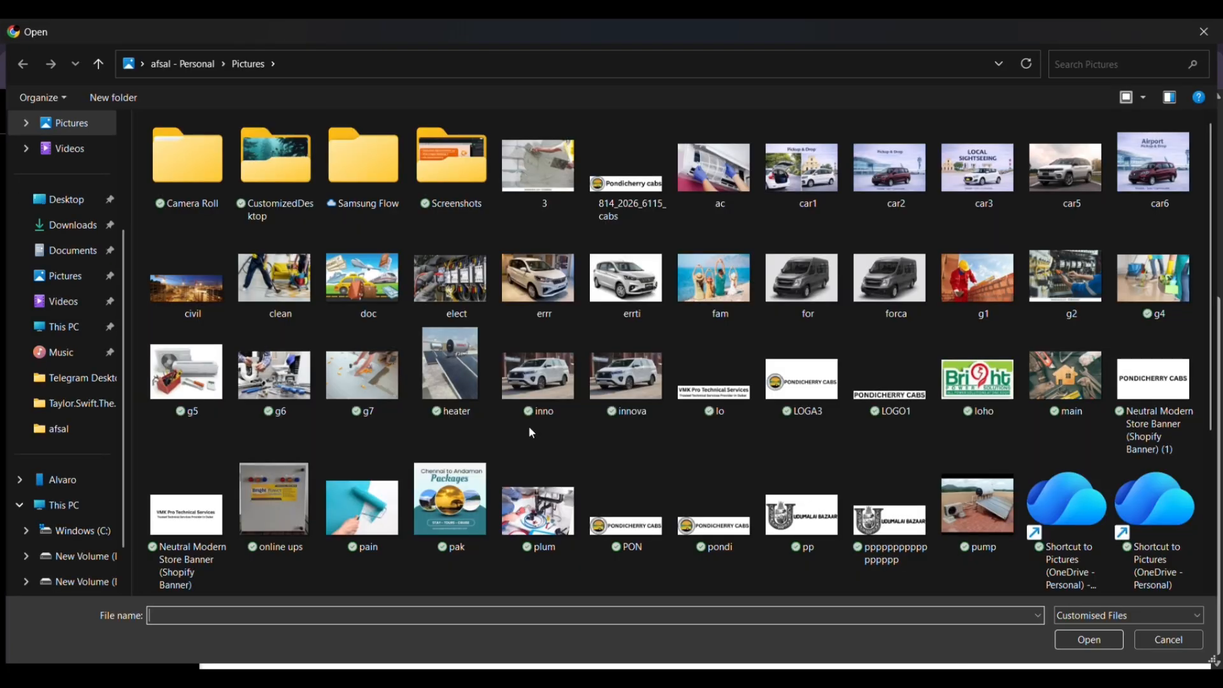
click(444, 514)
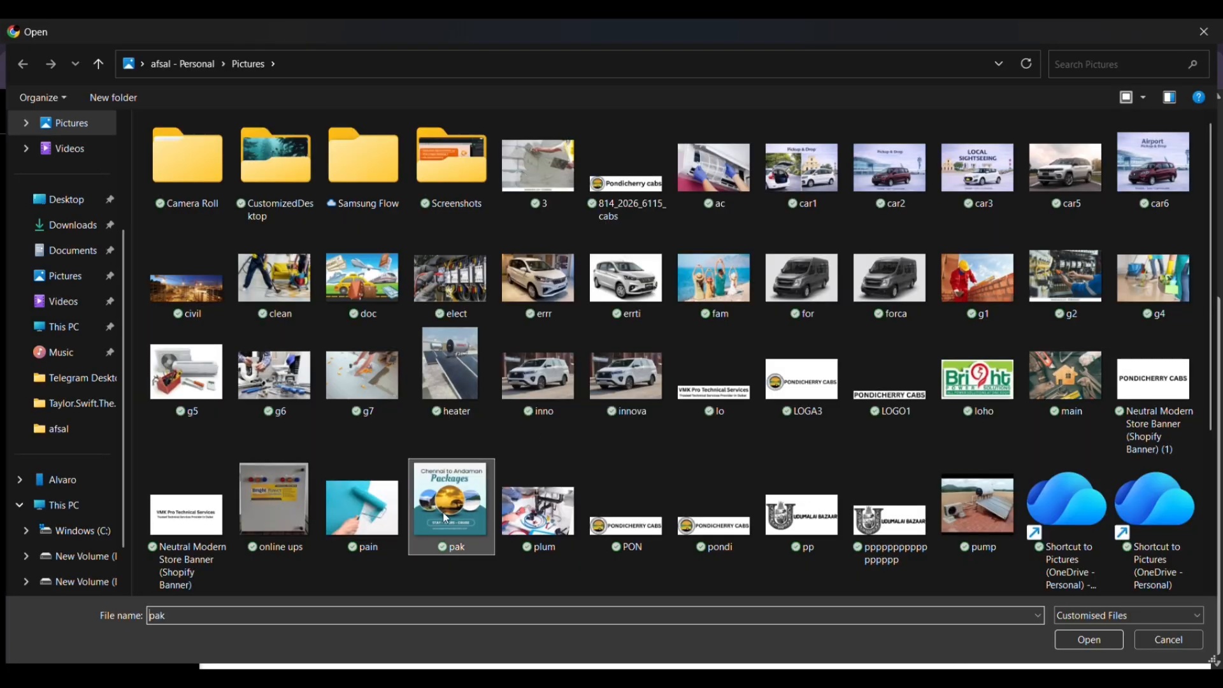
click(1081, 644)
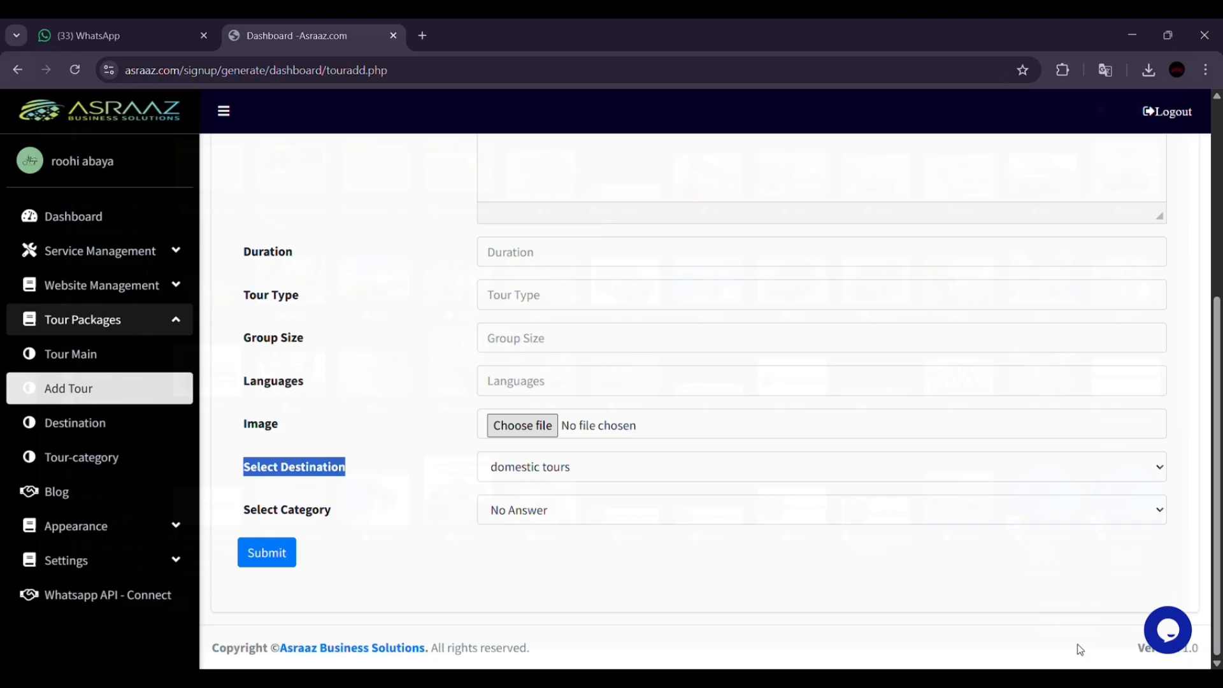
click(272, 560)
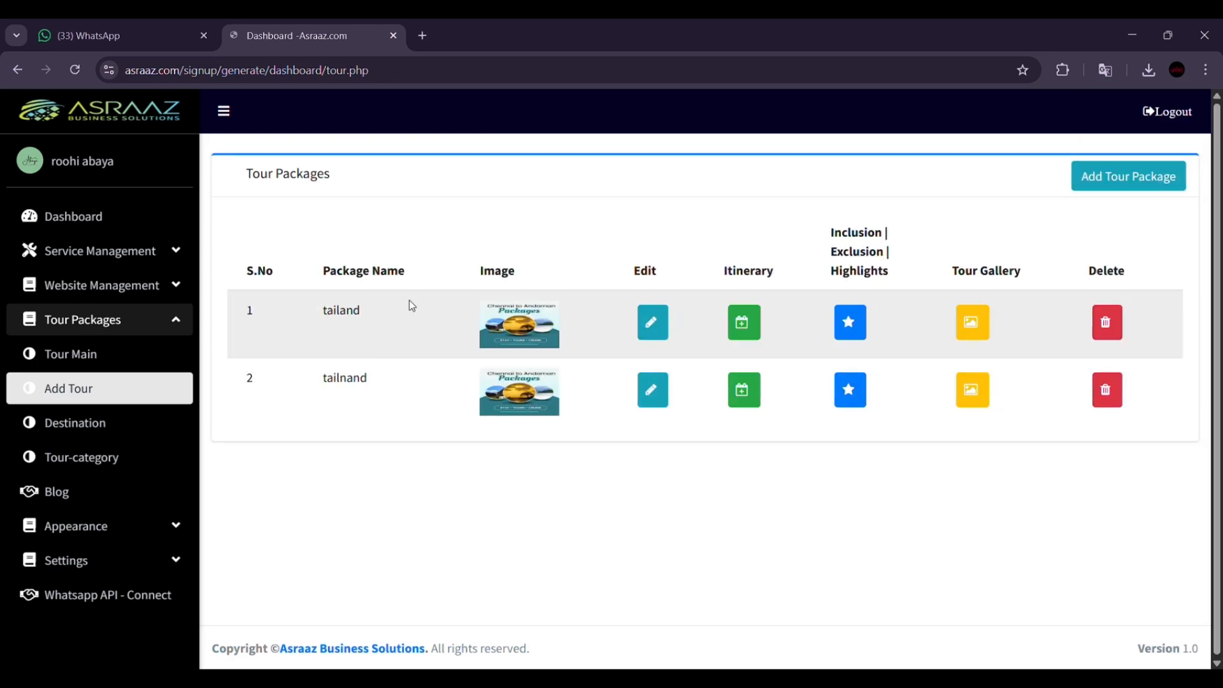
Open the published website from the dashboard's profile link and review its About page through the mission and vision sections
click(94, 220)
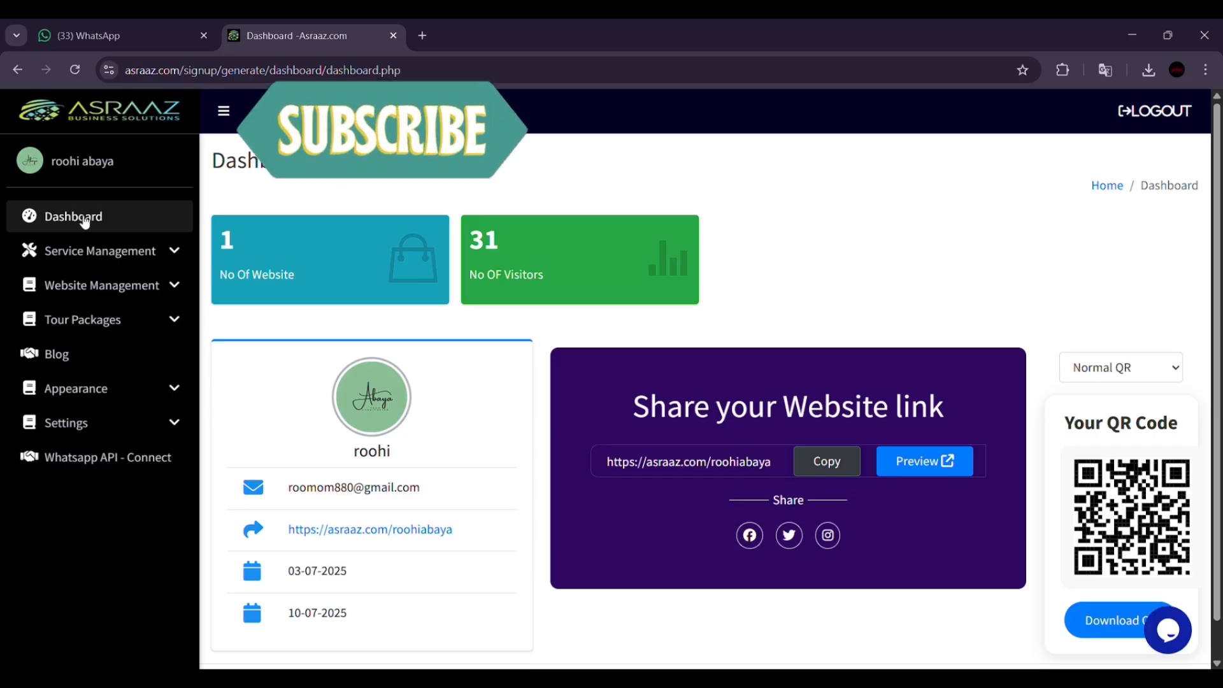
click(369, 531)
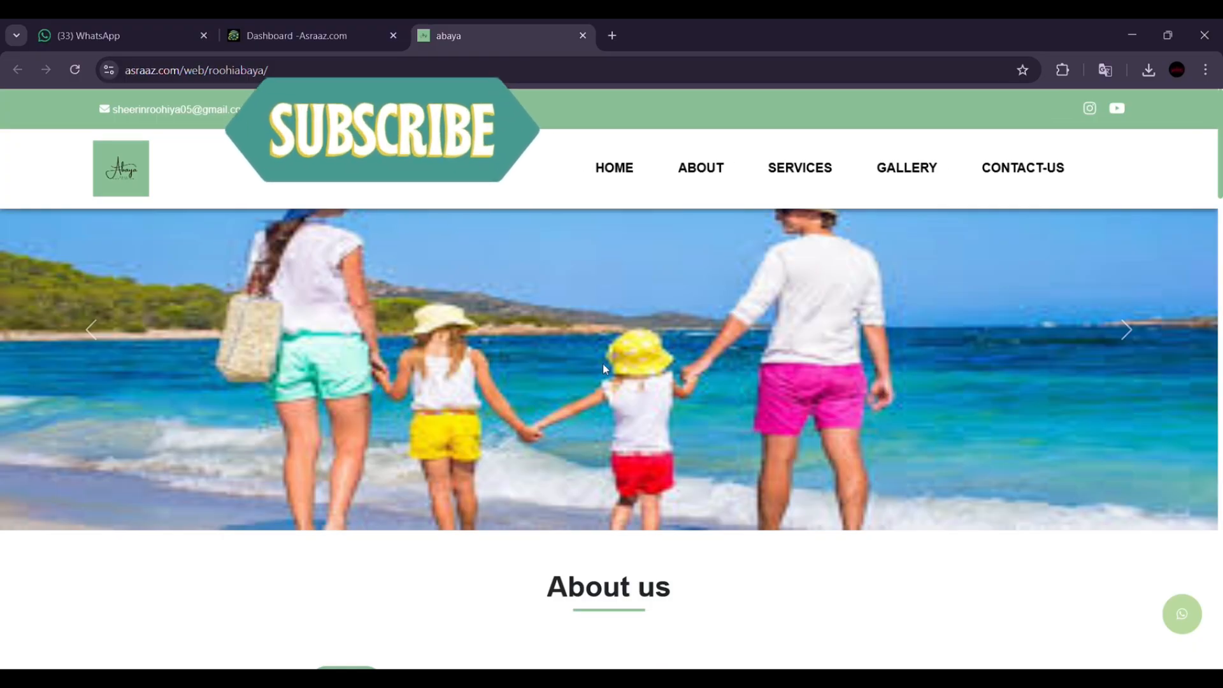
scroll(726, 380, down, 2)
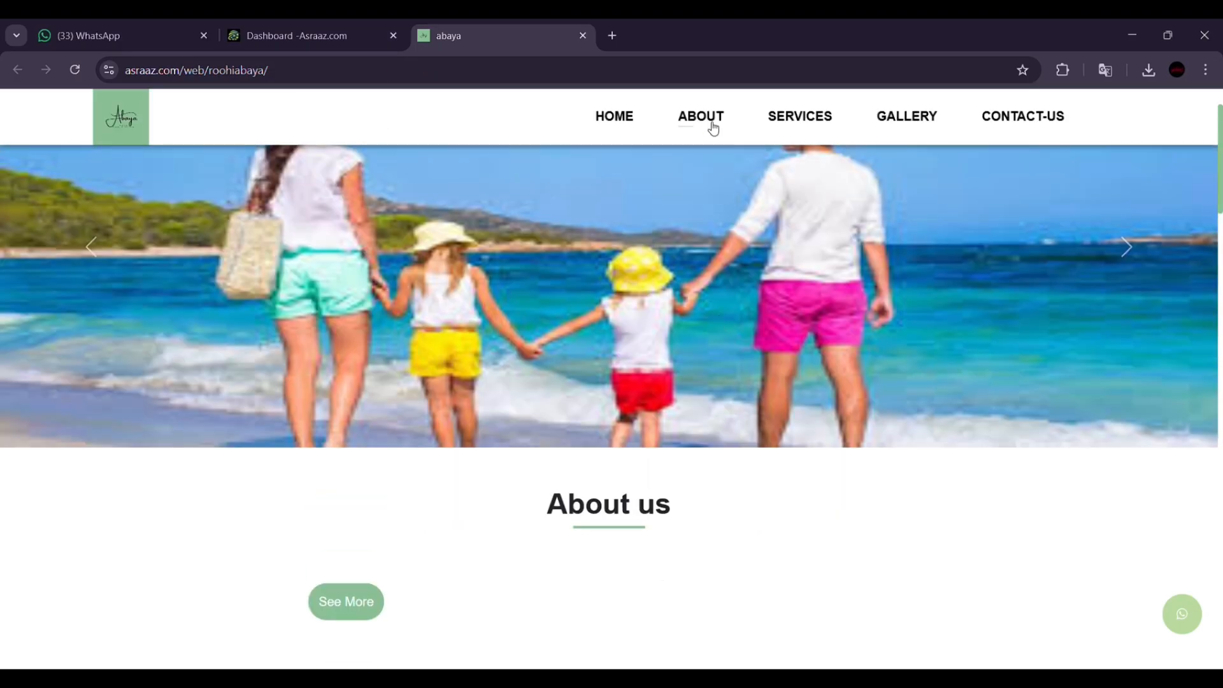
click(701, 116)
scroll(526, 436, down, 4)
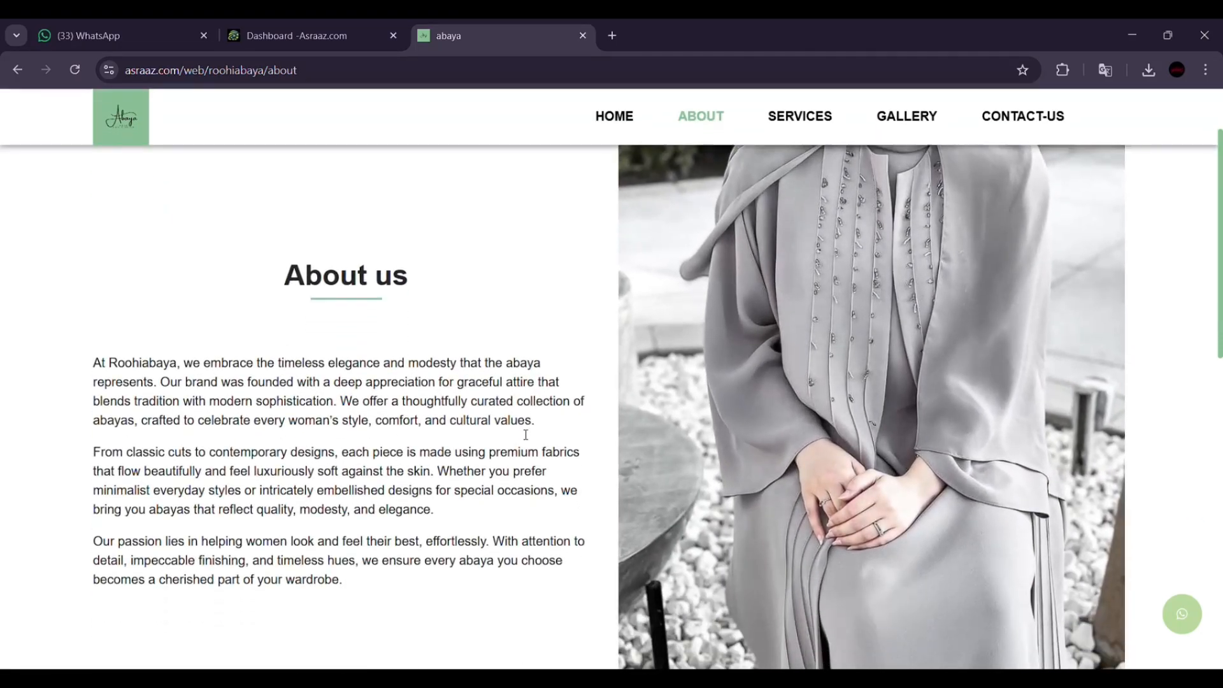
scroll(526, 436, down, 5)
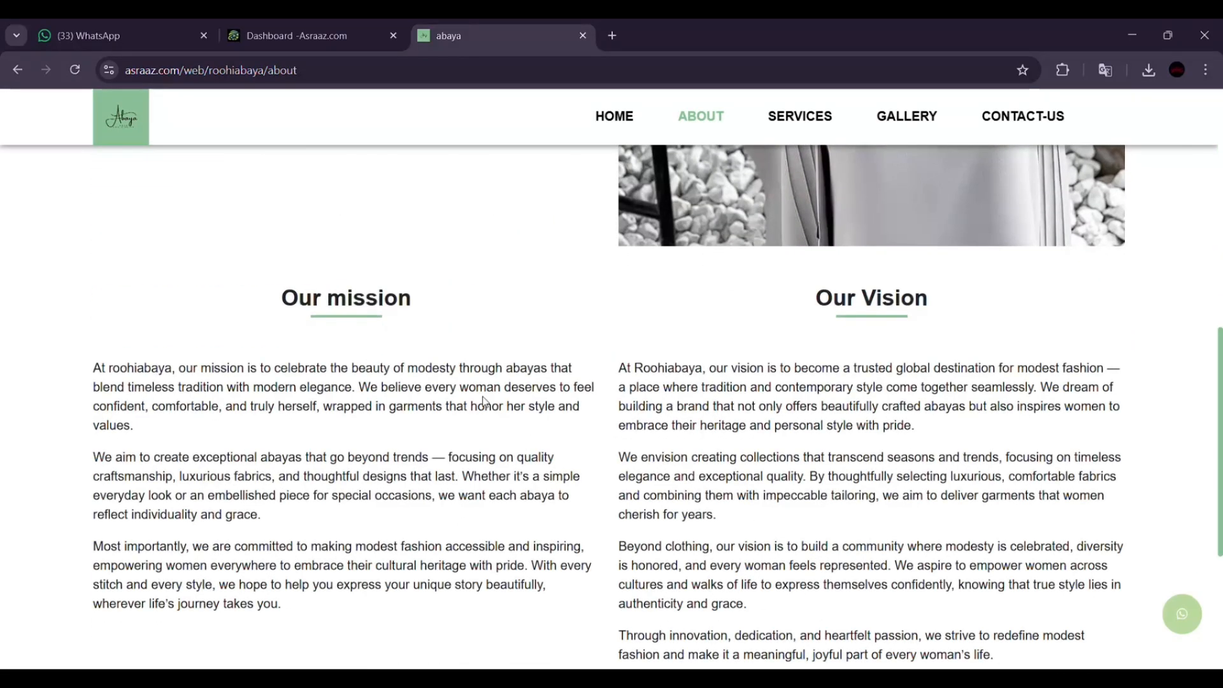
Return to the website's home page and review the destination cards in the Top Destinations section
click(605, 119)
scroll(543, 472, down, 10)
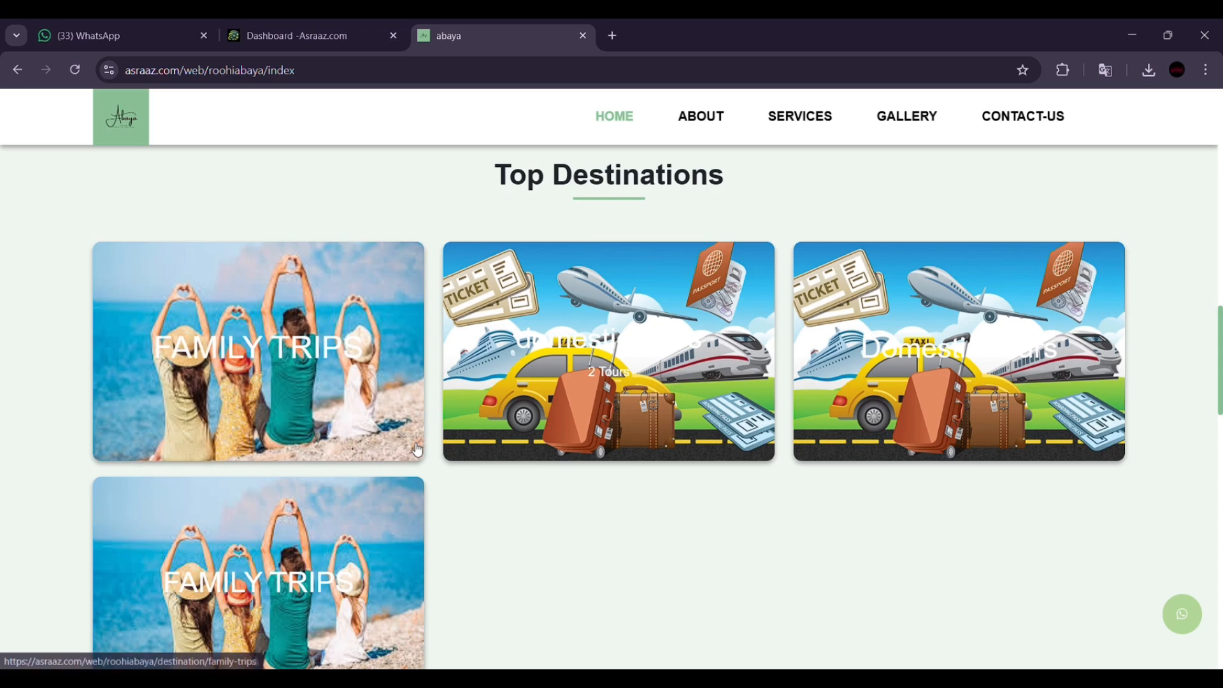
scroll(417, 449, down, 3)
scroll(417, 450, up, 3)
scroll(415, 450, down, 2)
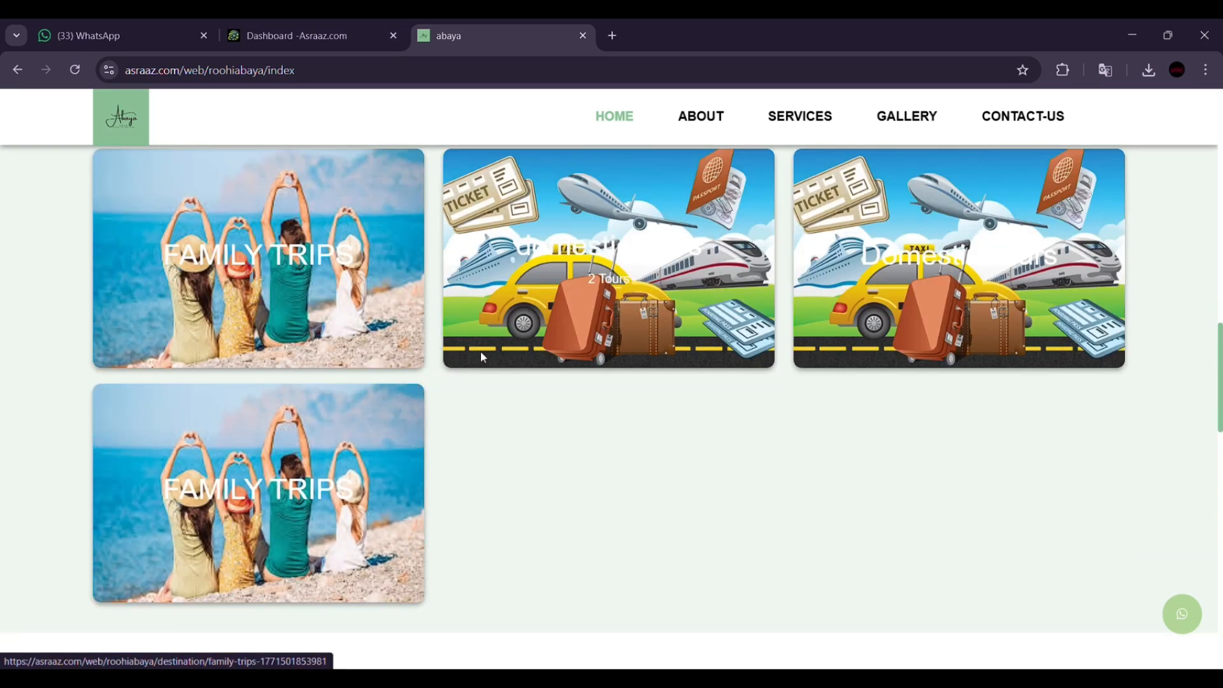
Open the domestic tours destination on the published website and review its tour packages
click(659, 271)
scroll(542, 446, down, 3)
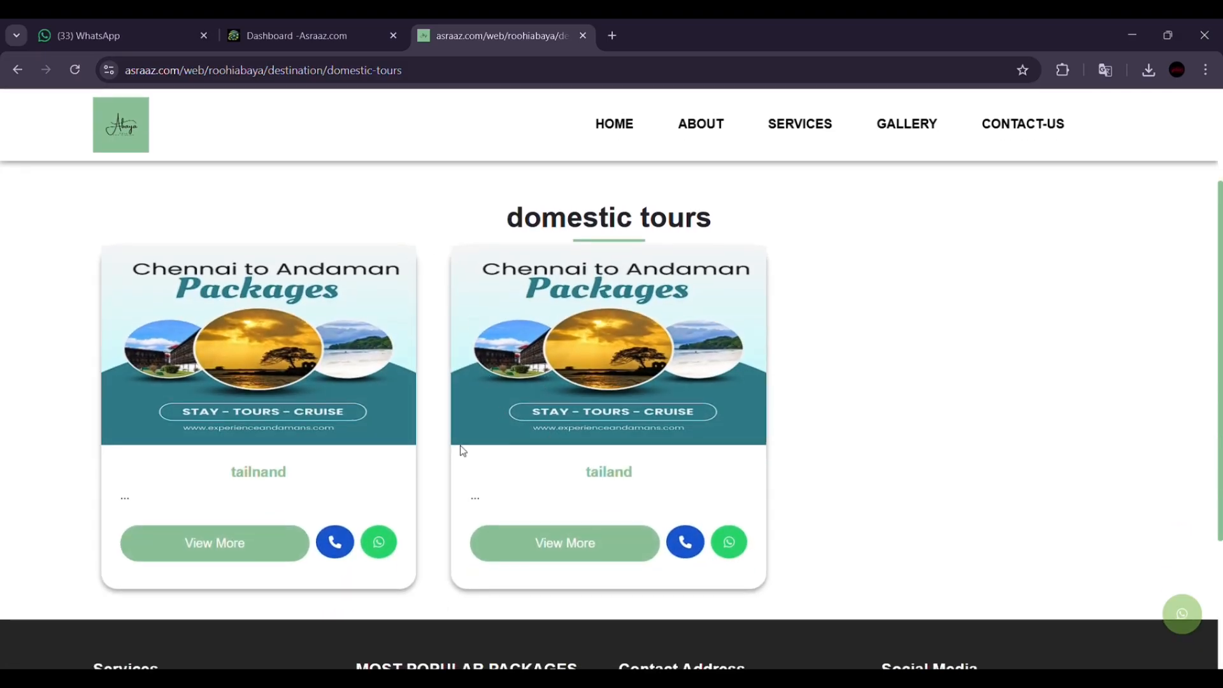
Switch back to the Asraaz dashboard, open the website's contact info form and submit it with its existing details
click(336, 43)
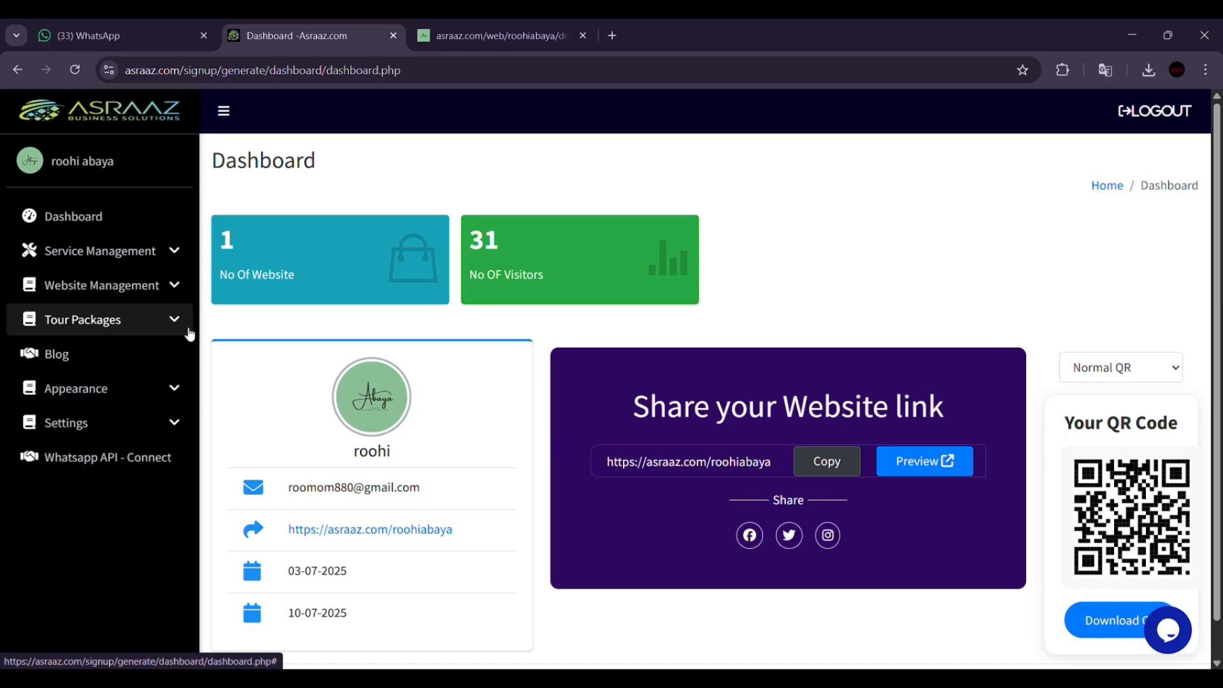
click(167, 287)
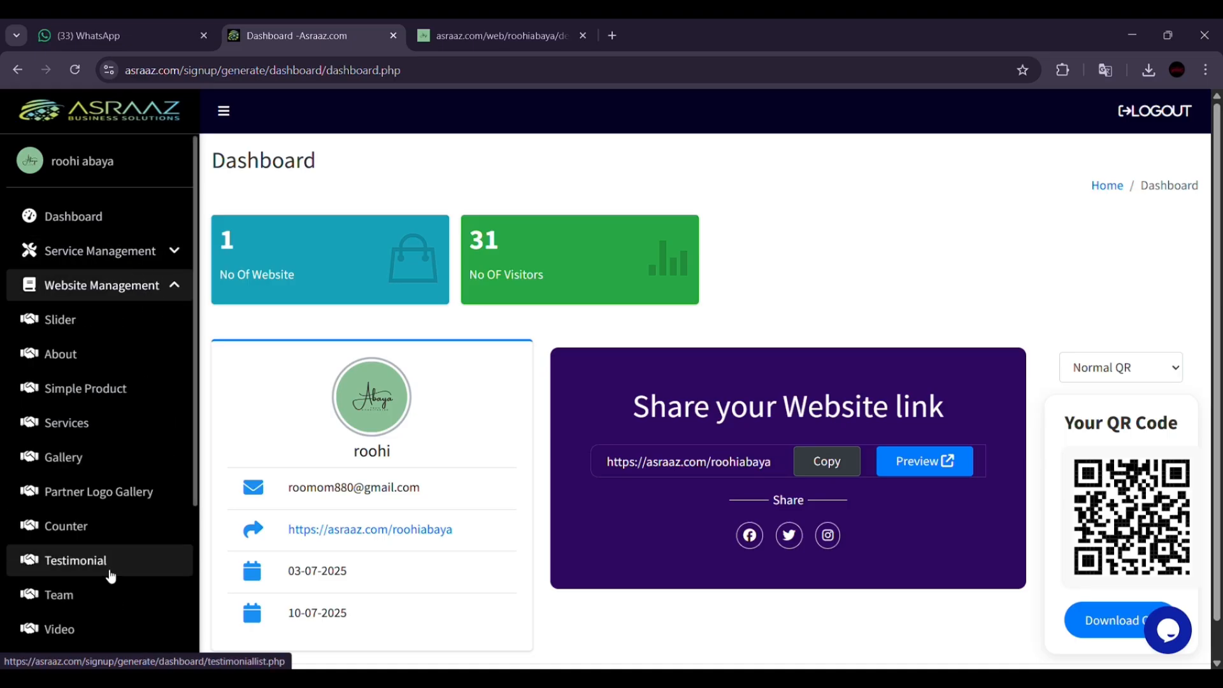
scroll(109, 574, down, 4)
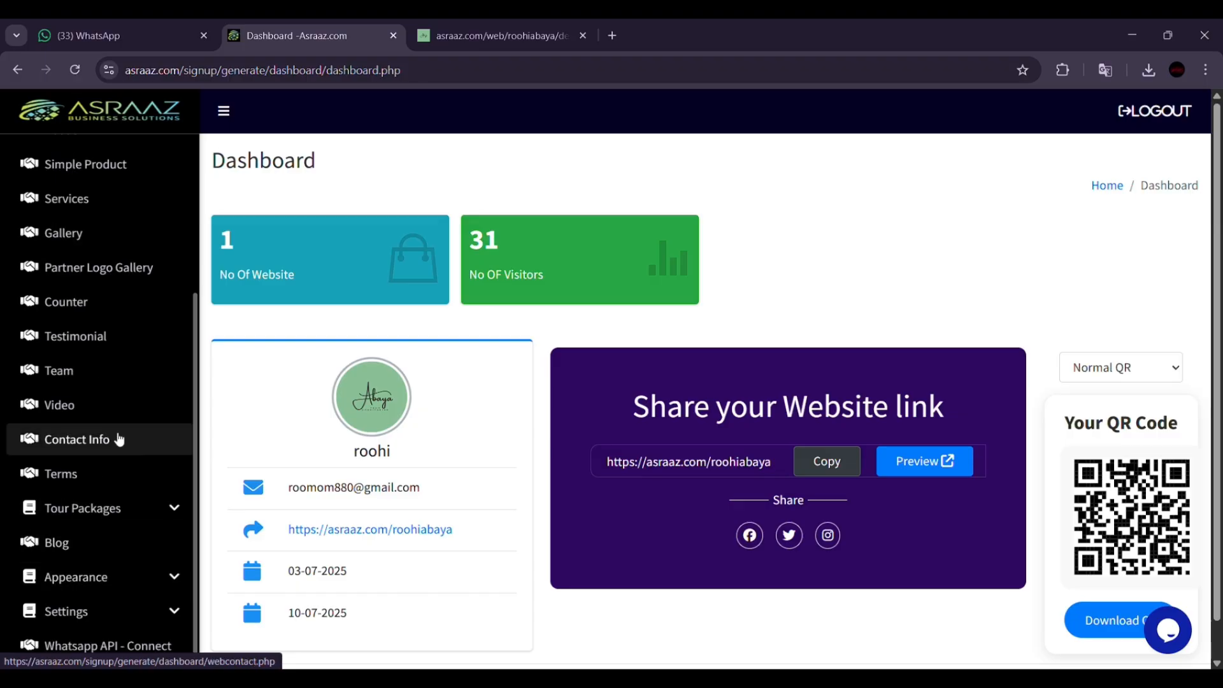
click(118, 439)
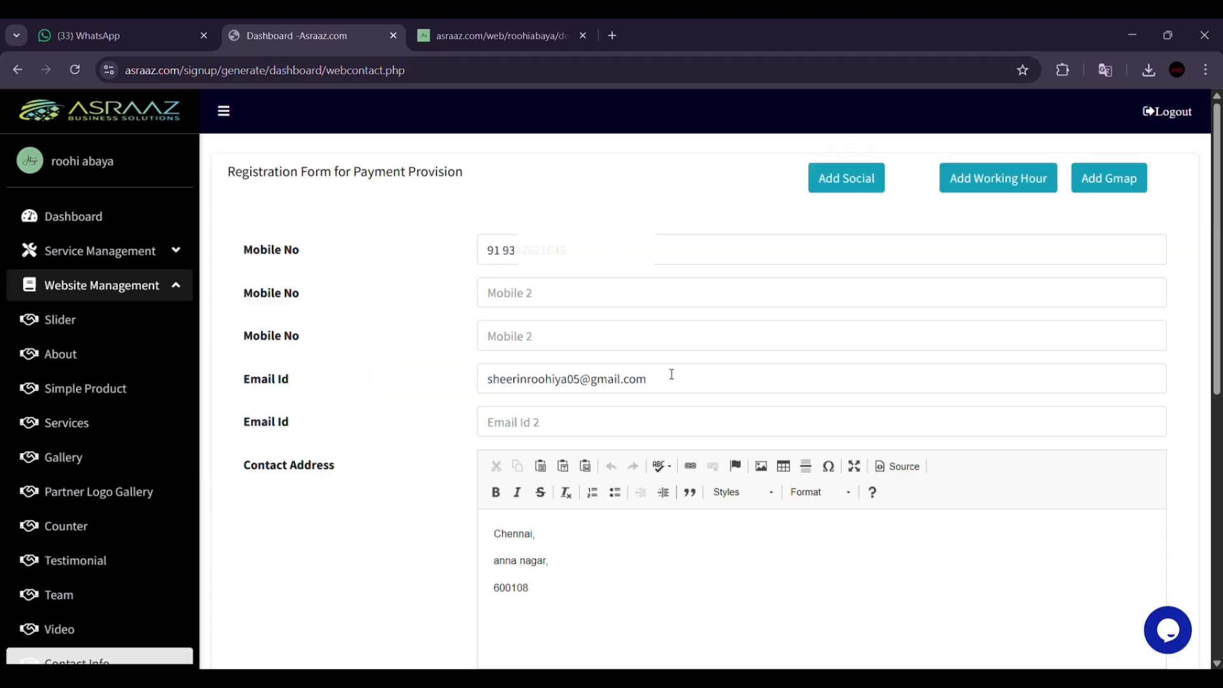
scroll(671, 375, down, 8)
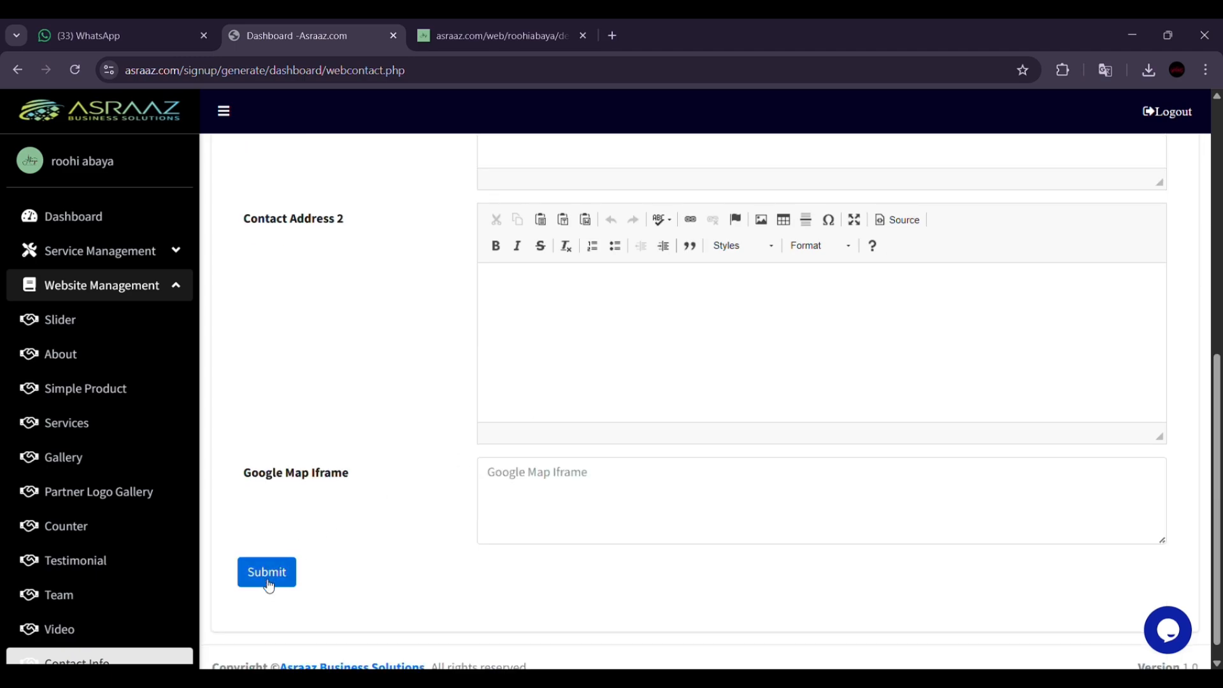
click(268, 584)
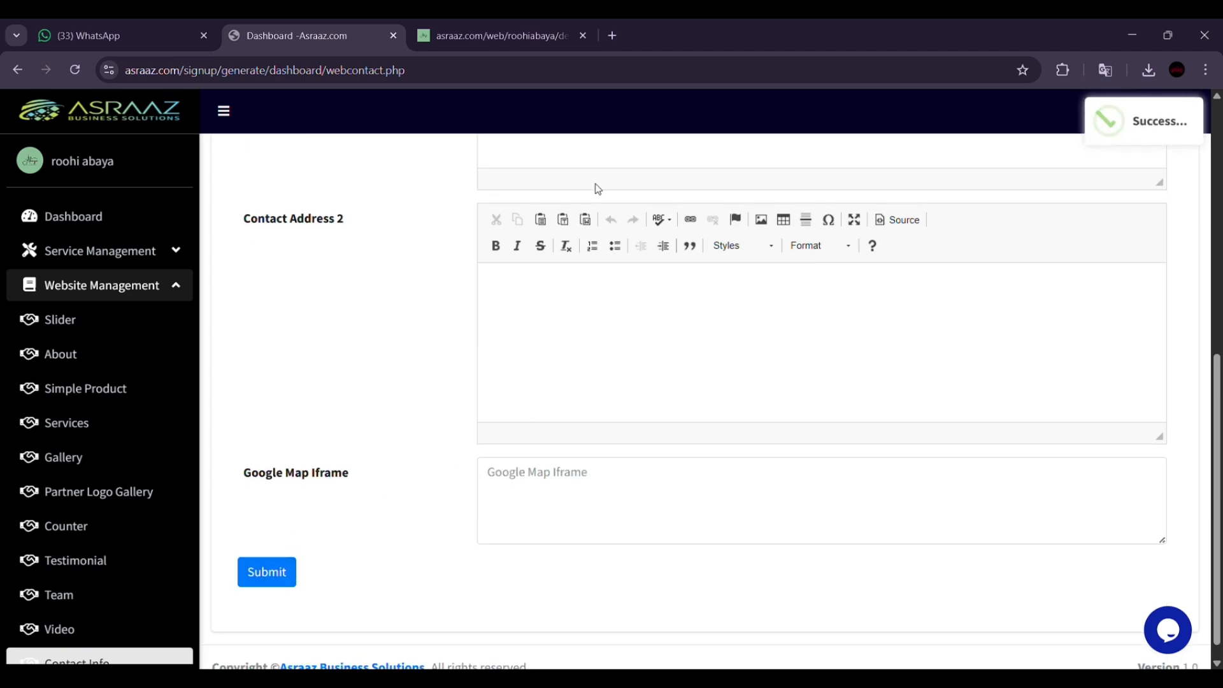
Review the contact form's email and mobile fields and highlight the whole text of the first contact address
scroll(608, 261, up, 4)
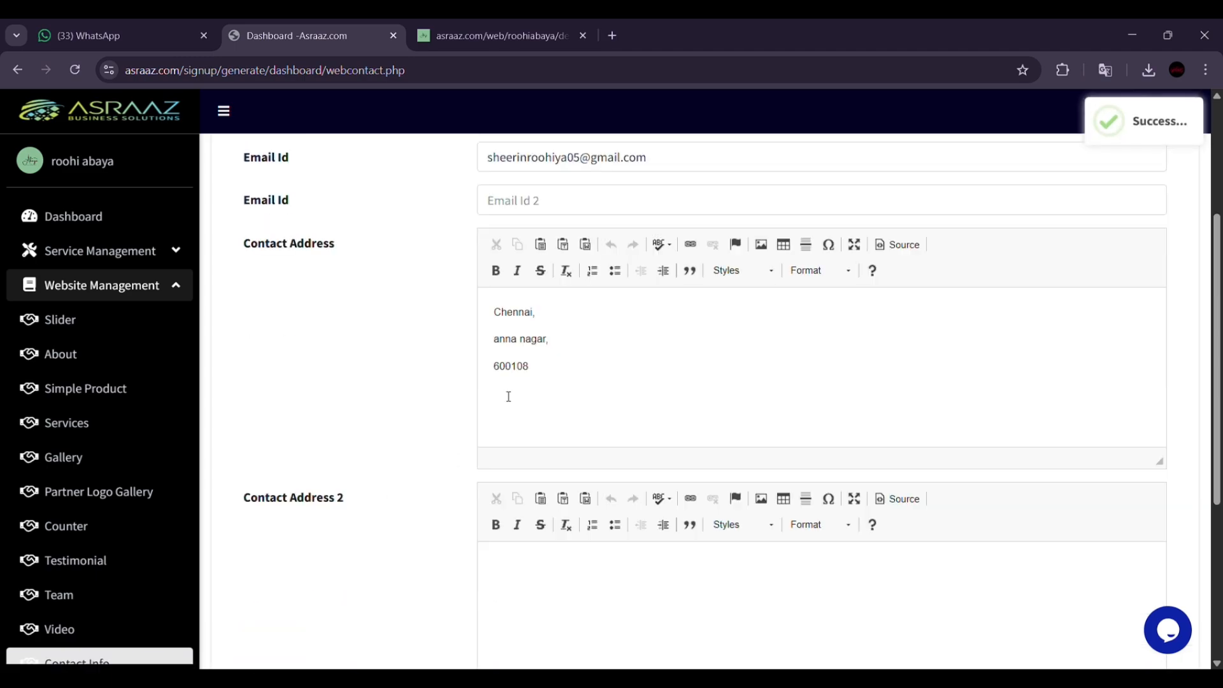
drag(335, 232, 278, 270)
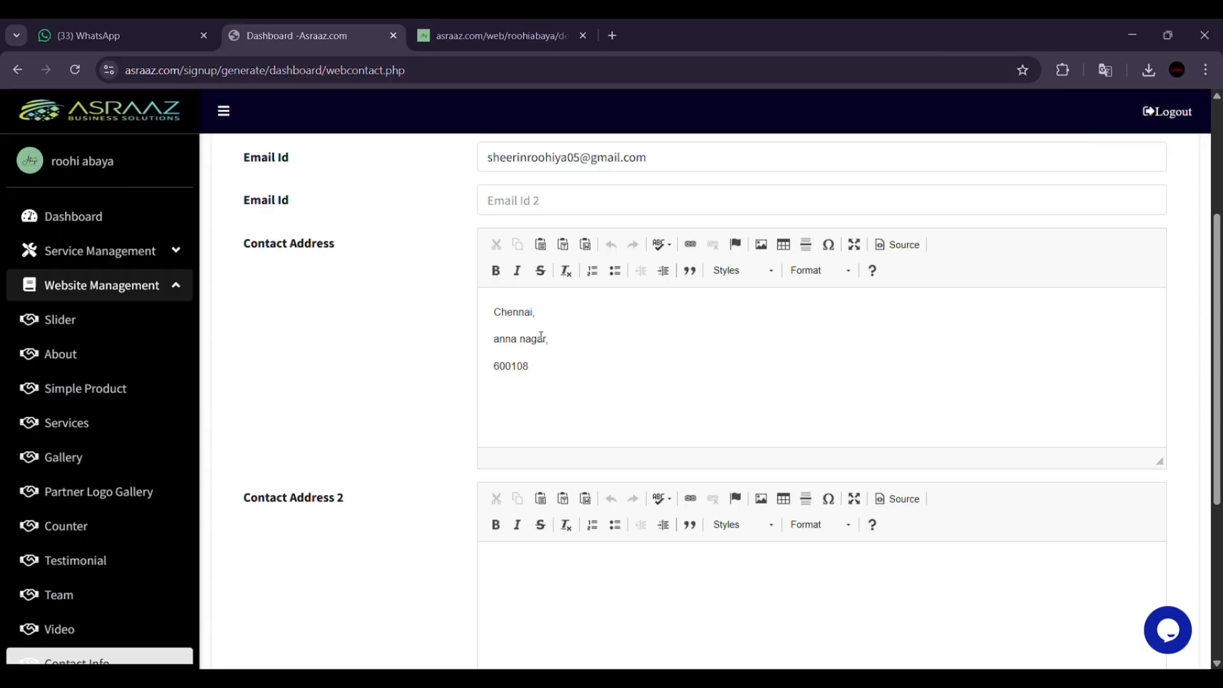
drag(492, 310, 624, 407)
scroll(746, 348, up, 3)
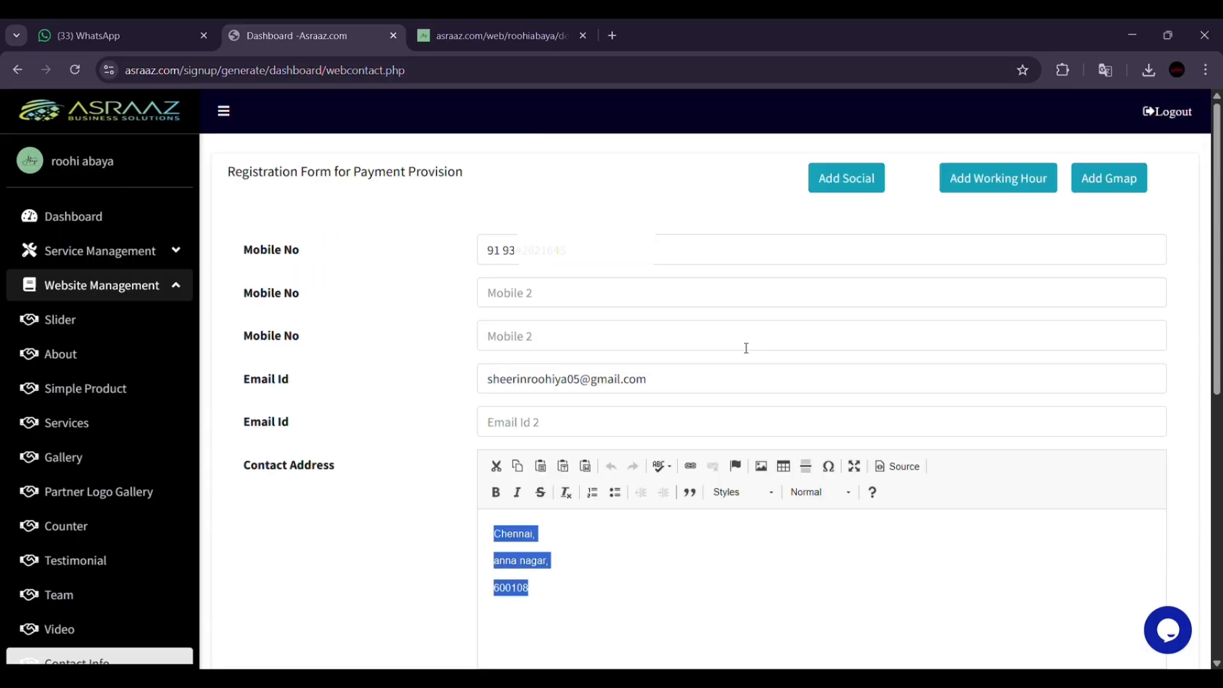
Open the Google Map page from the contact form and create the map with the address left blank
click(1105, 188)
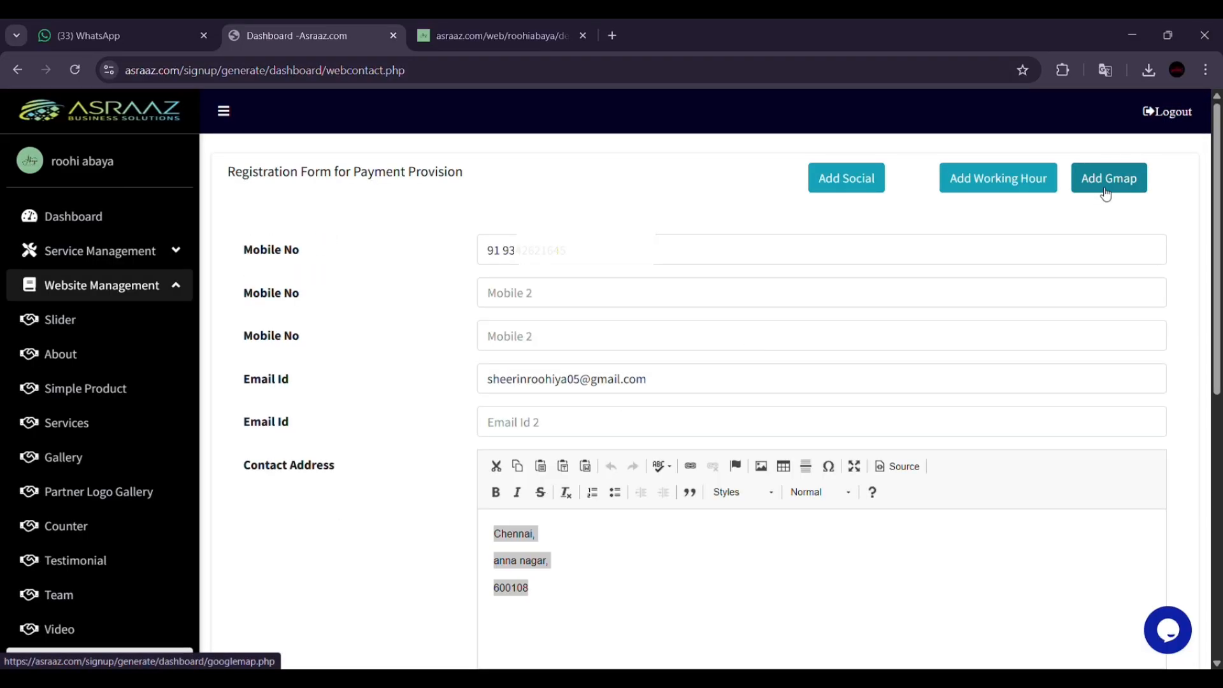
click(450, 487)
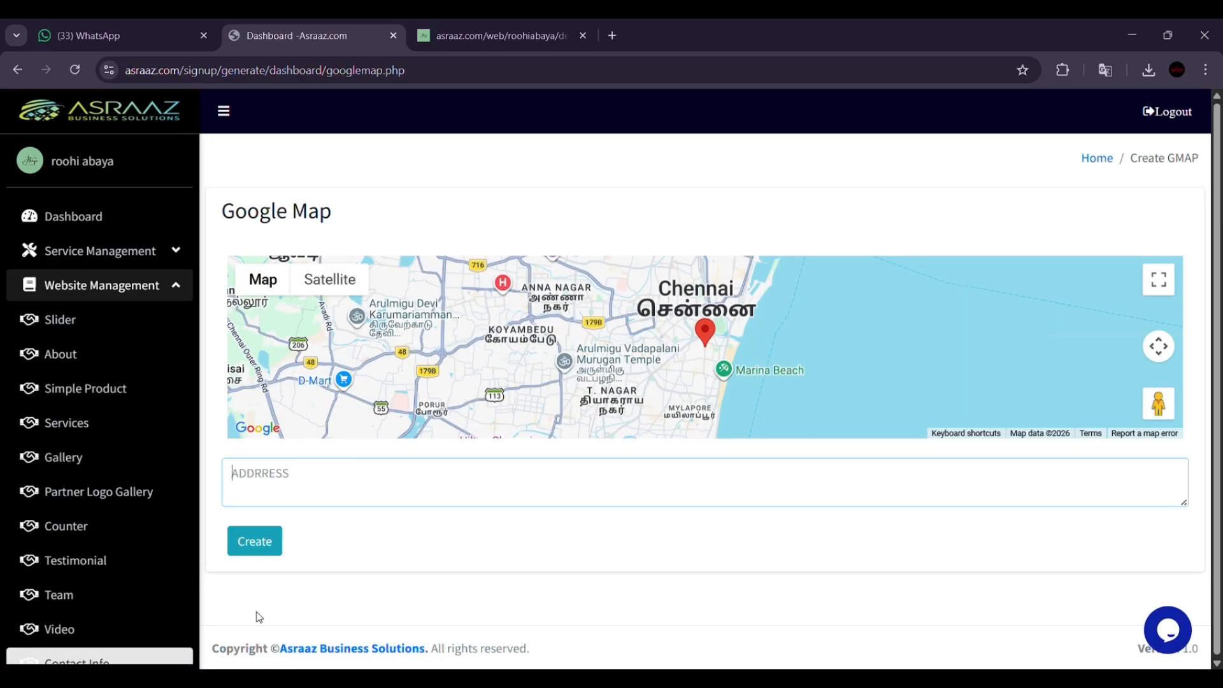
click(262, 545)
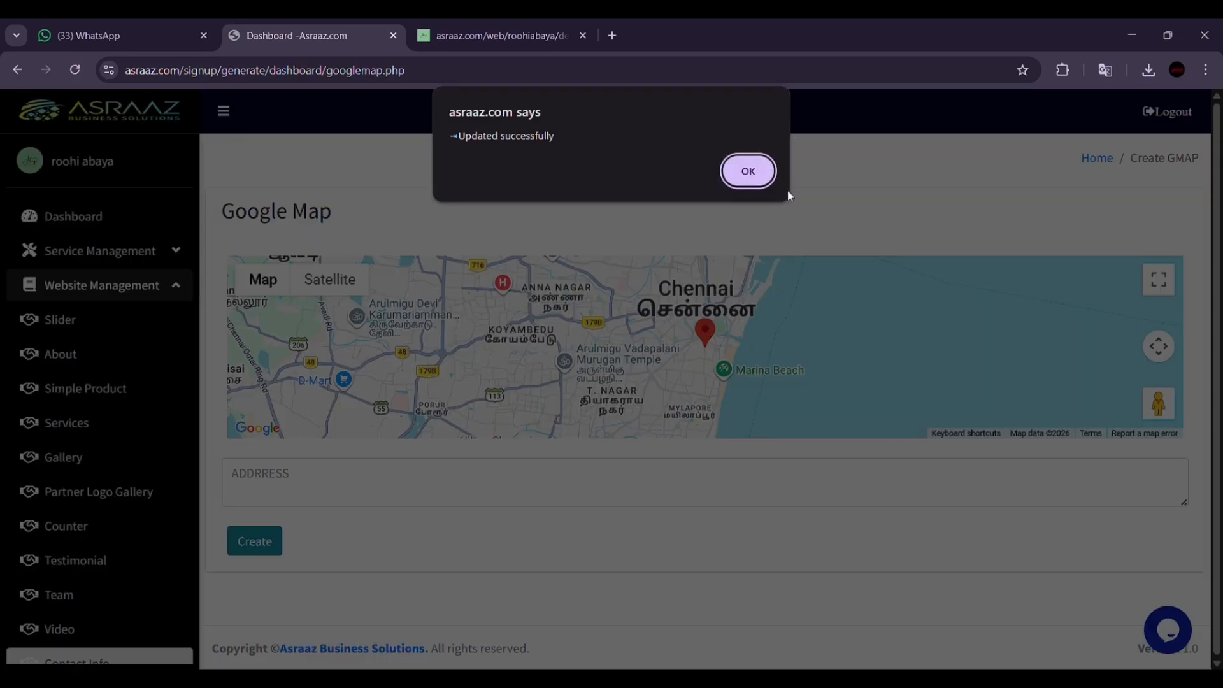
click(747, 171)
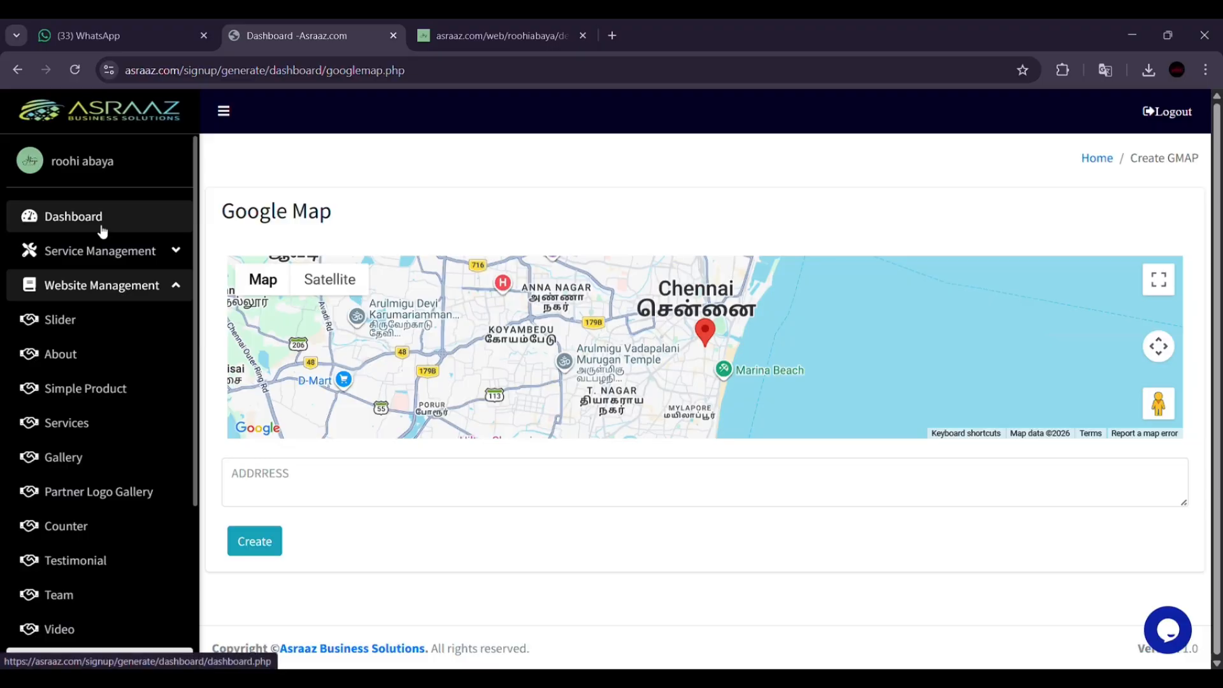
Return to the dashboard home and open the Brand Settings page among the appearance options
click(101, 227)
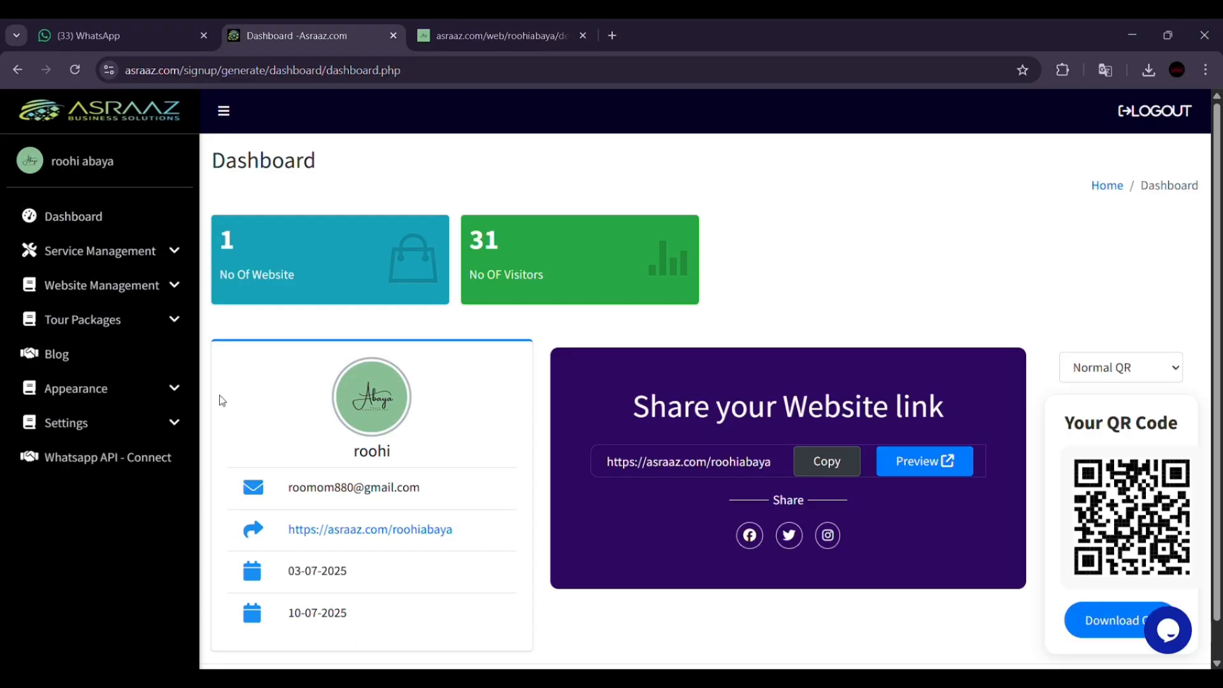
click(91, 388)
scroll(97, 395, down, 1)
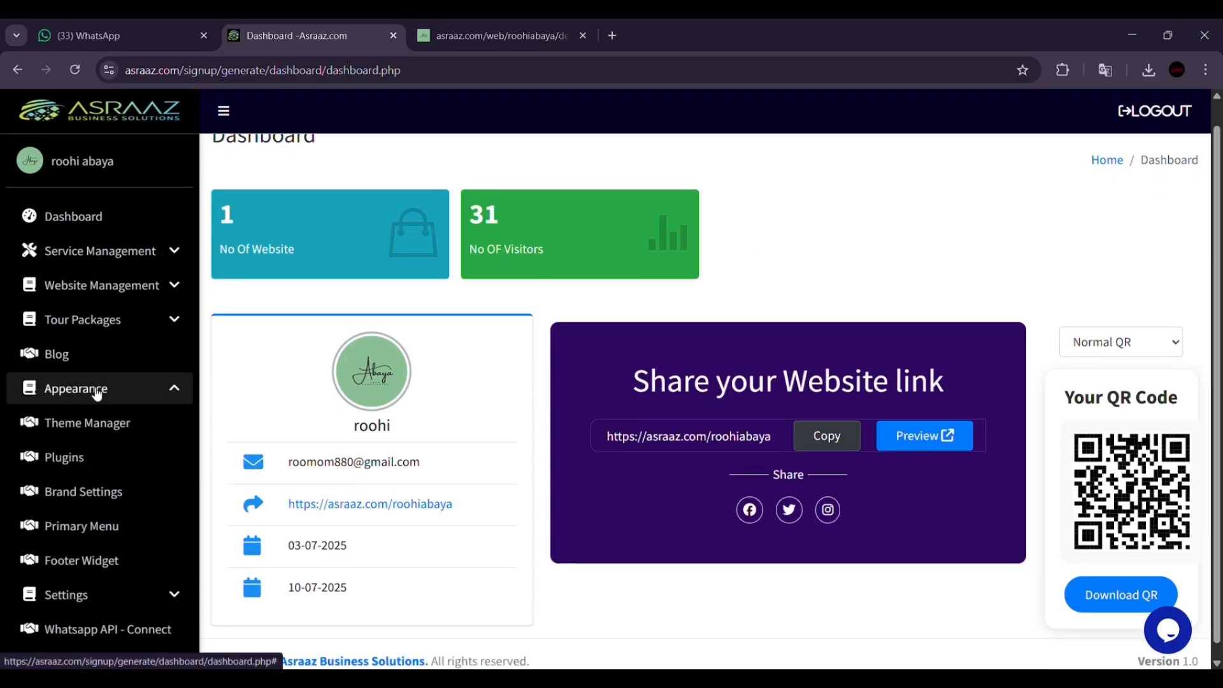
click(132, 286)
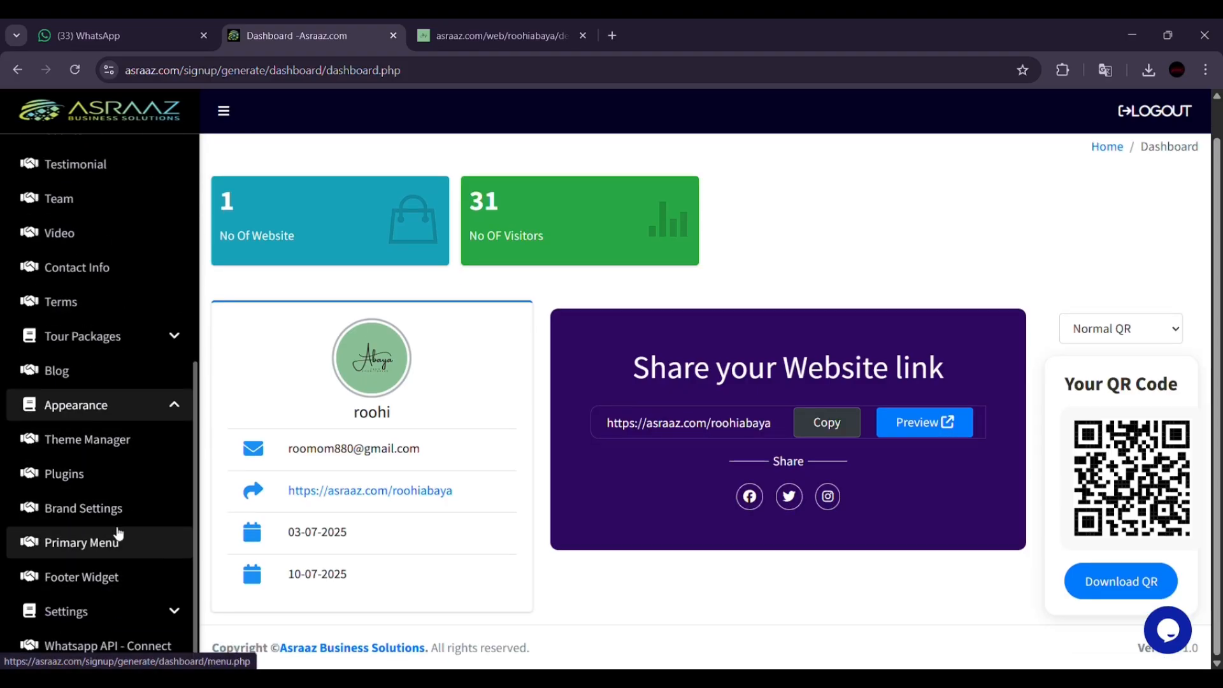
click(133, 415)
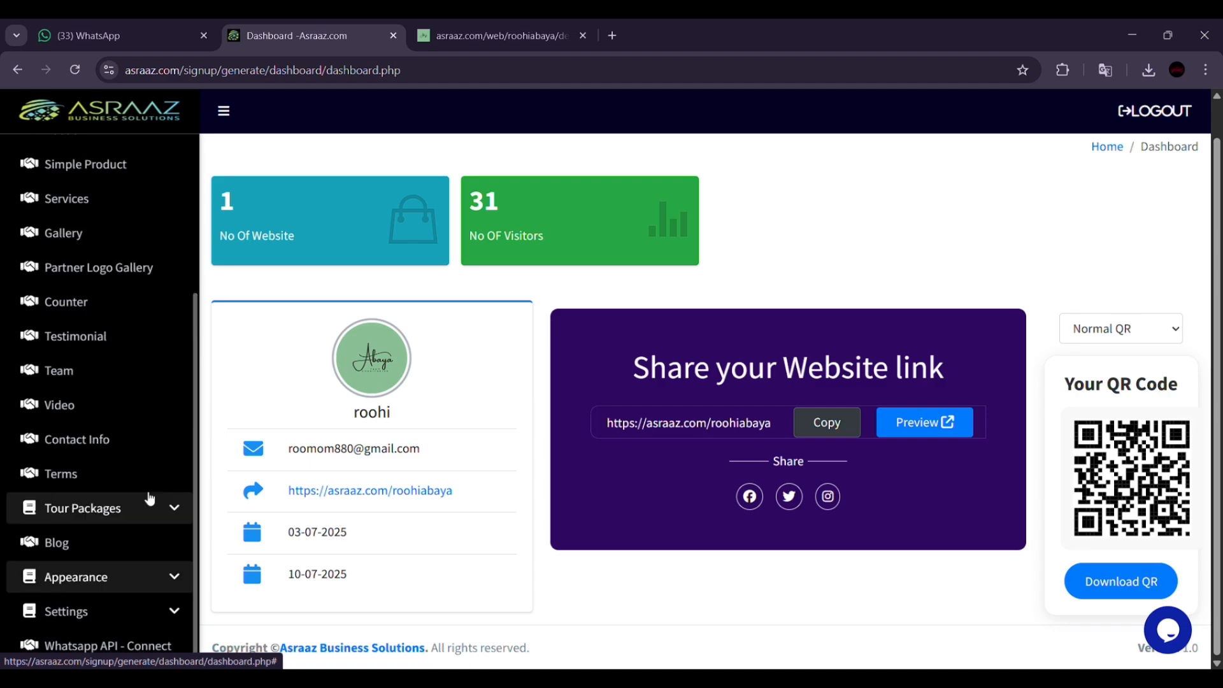
click(156, 577)
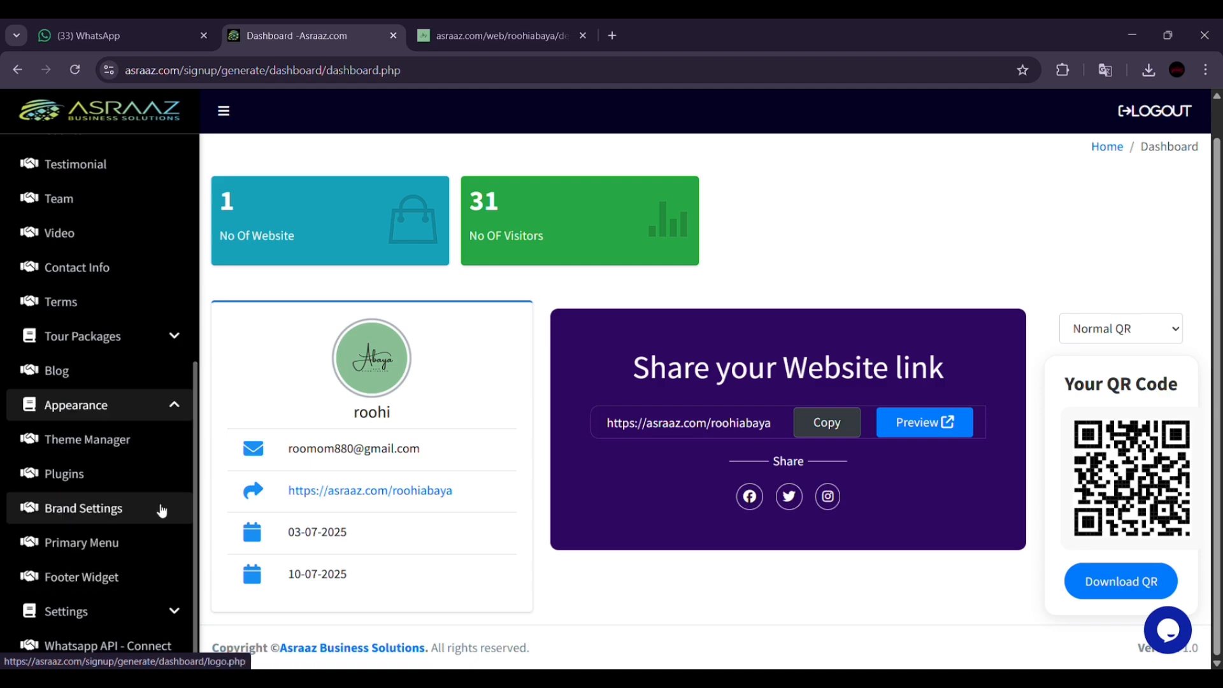
click(161, 510)
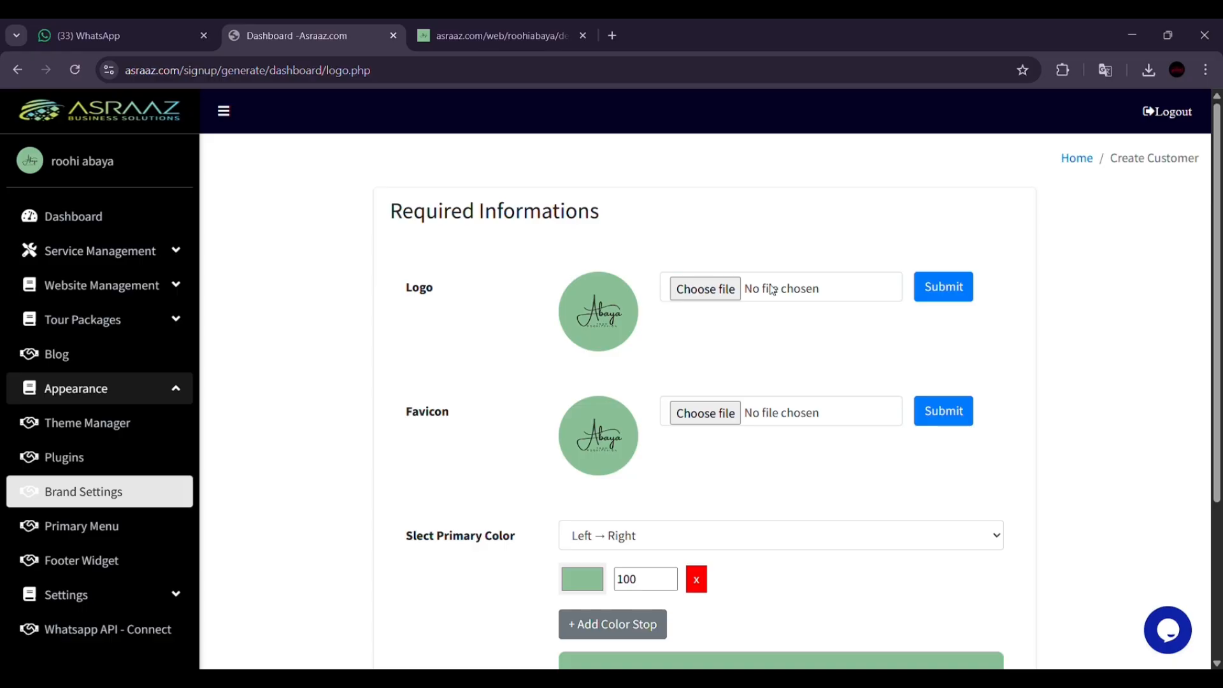
click(822, 289)
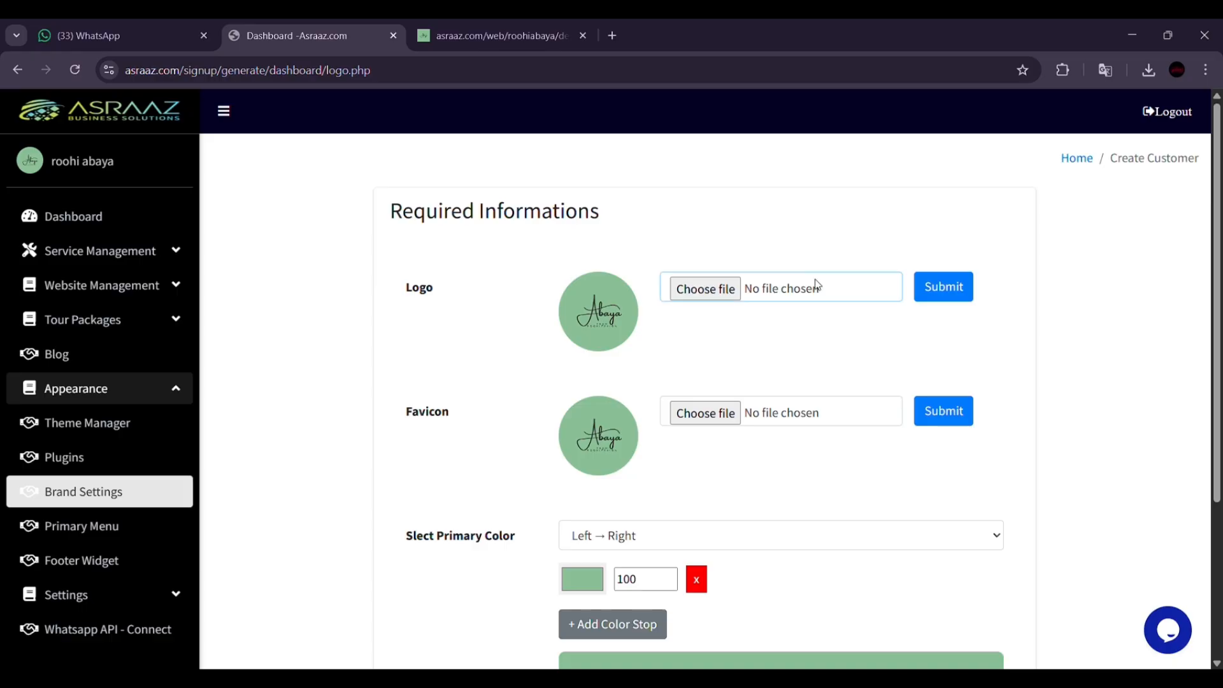
click(696, 295)
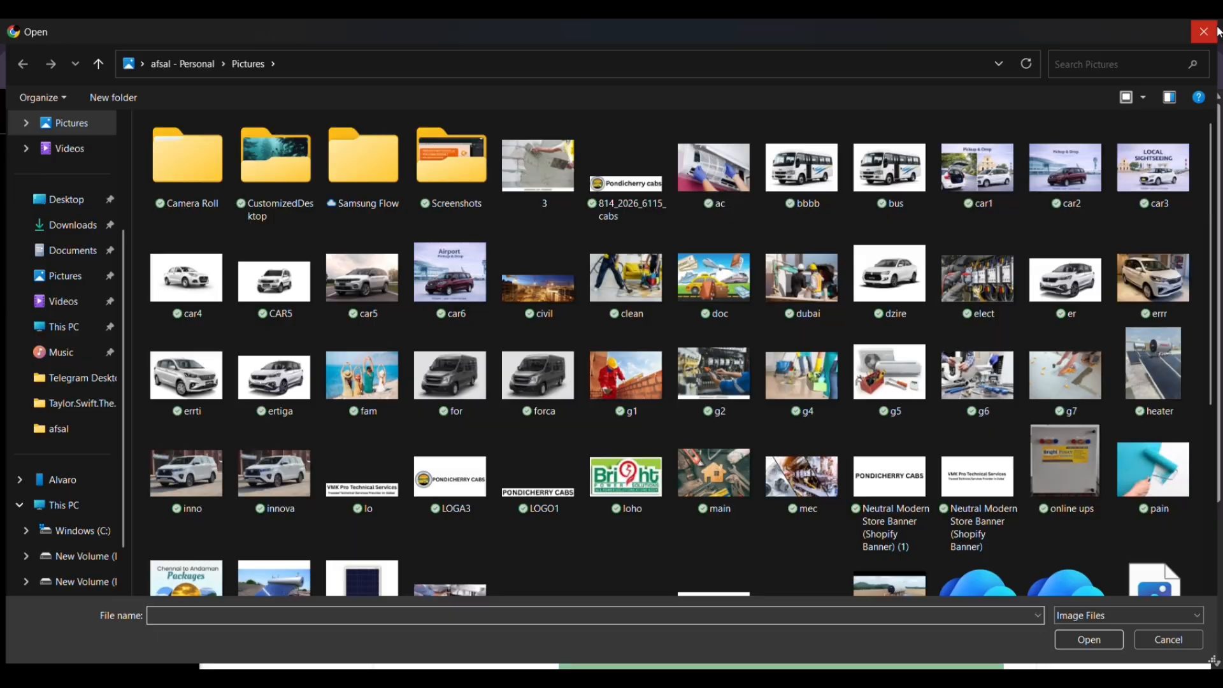
click(1216, 30)
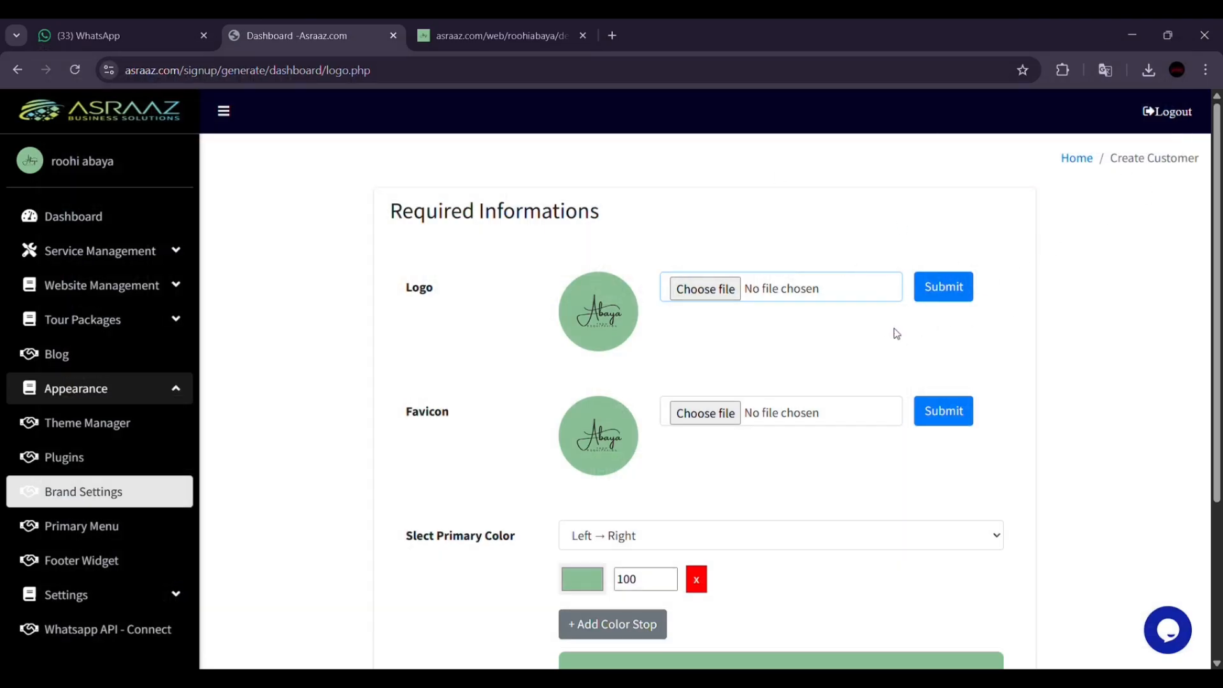
Sample the primary color from the favicon's green background with the eyedropper and submit the color setting
scroll(830, 347, down, 3)
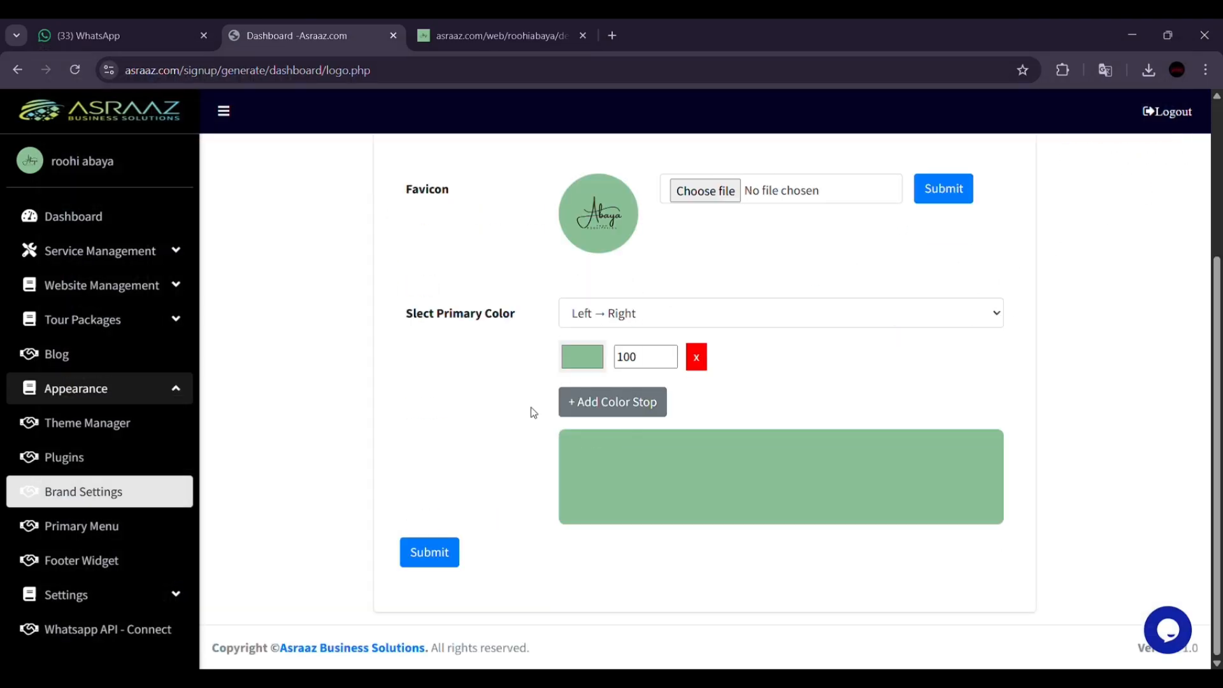
click(579, 361)
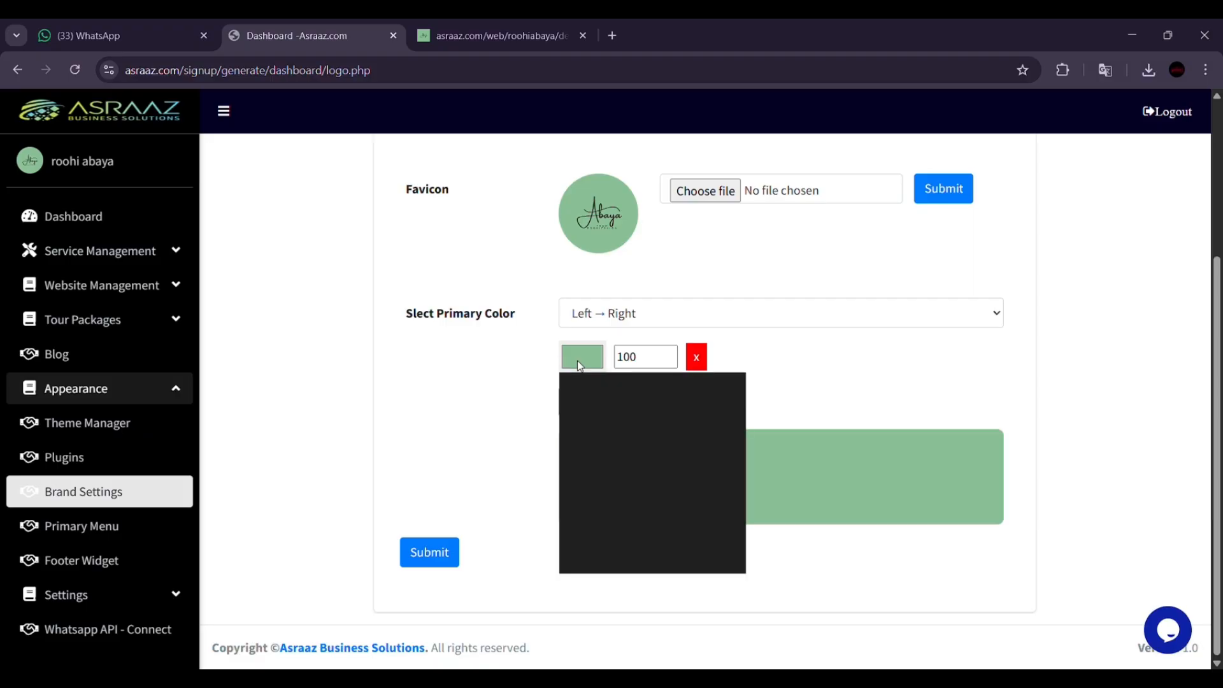
click(576, 501)
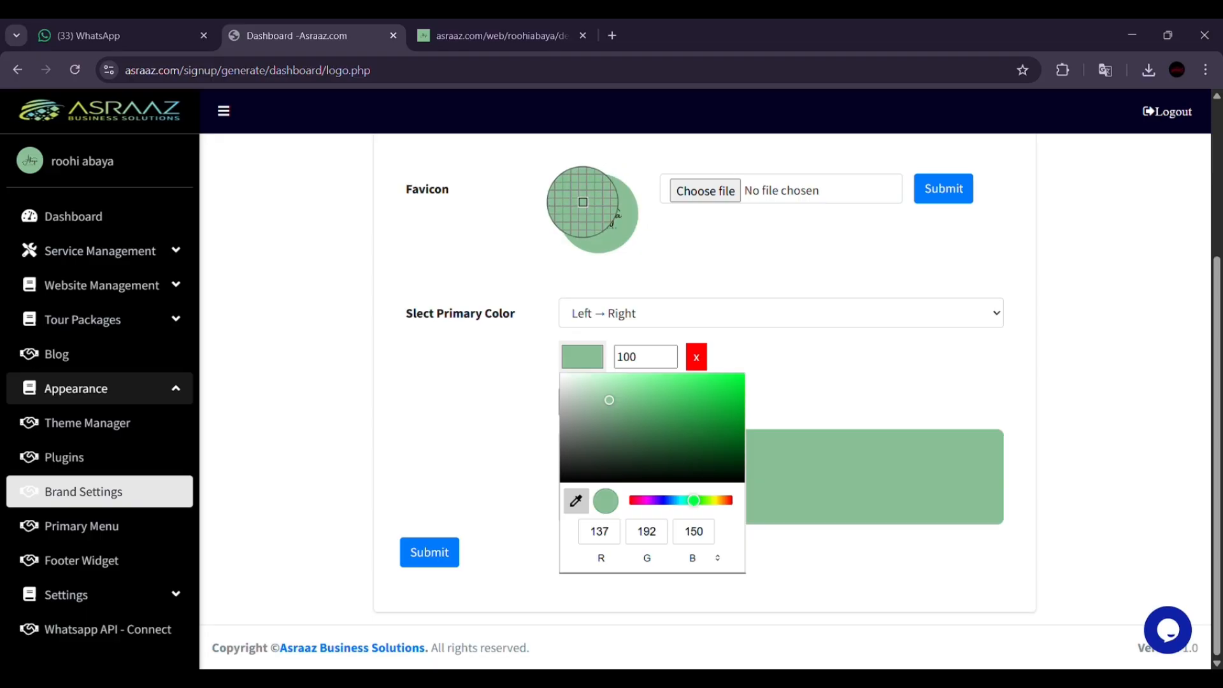
click(587, 201)
click(426, 552)
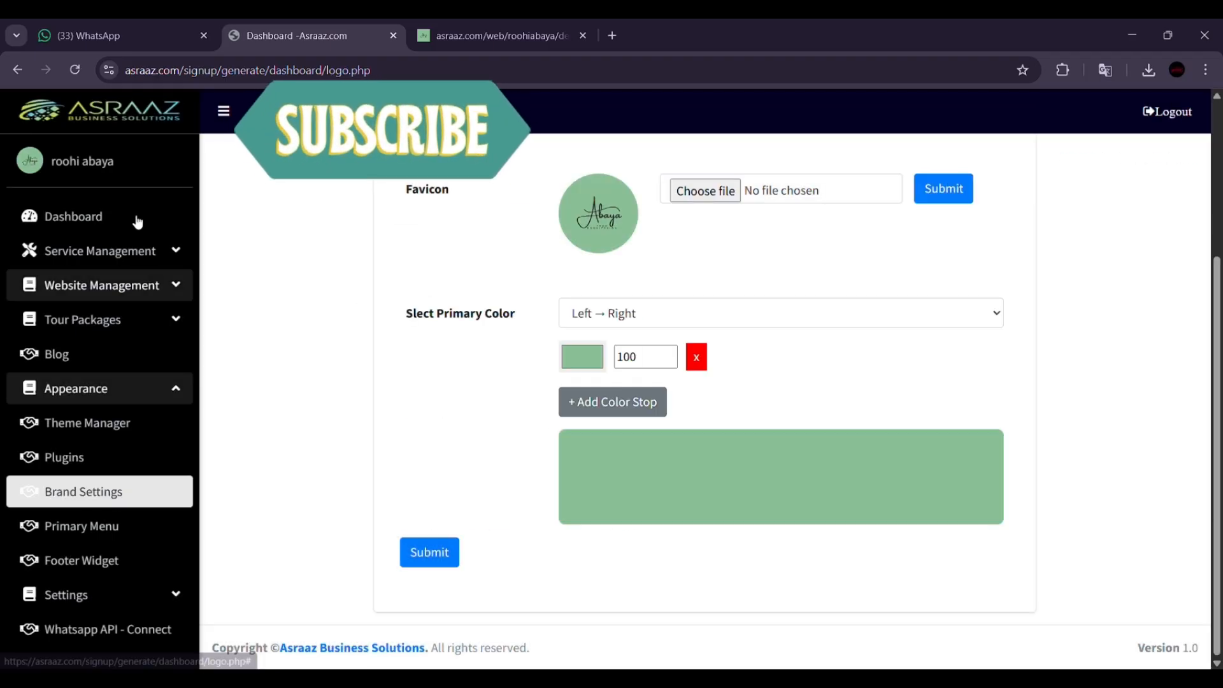
Return to the dashboard home and open the published website from the profile's website link
click(133, 218)
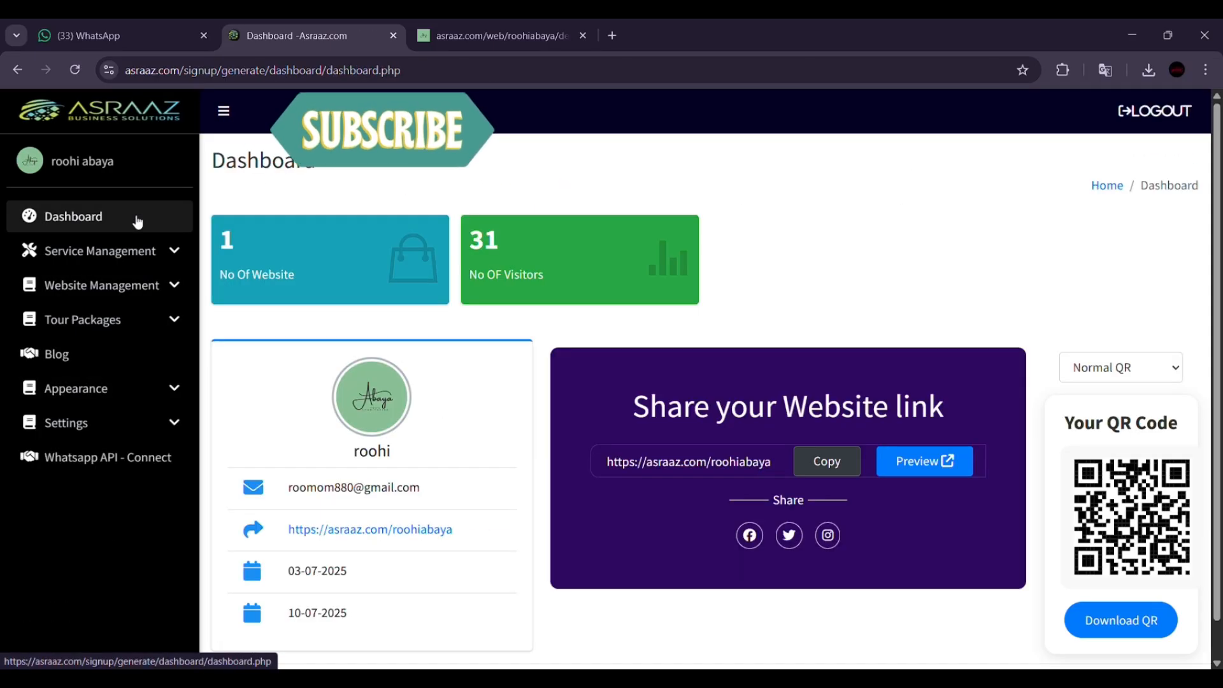
click(412, 536)
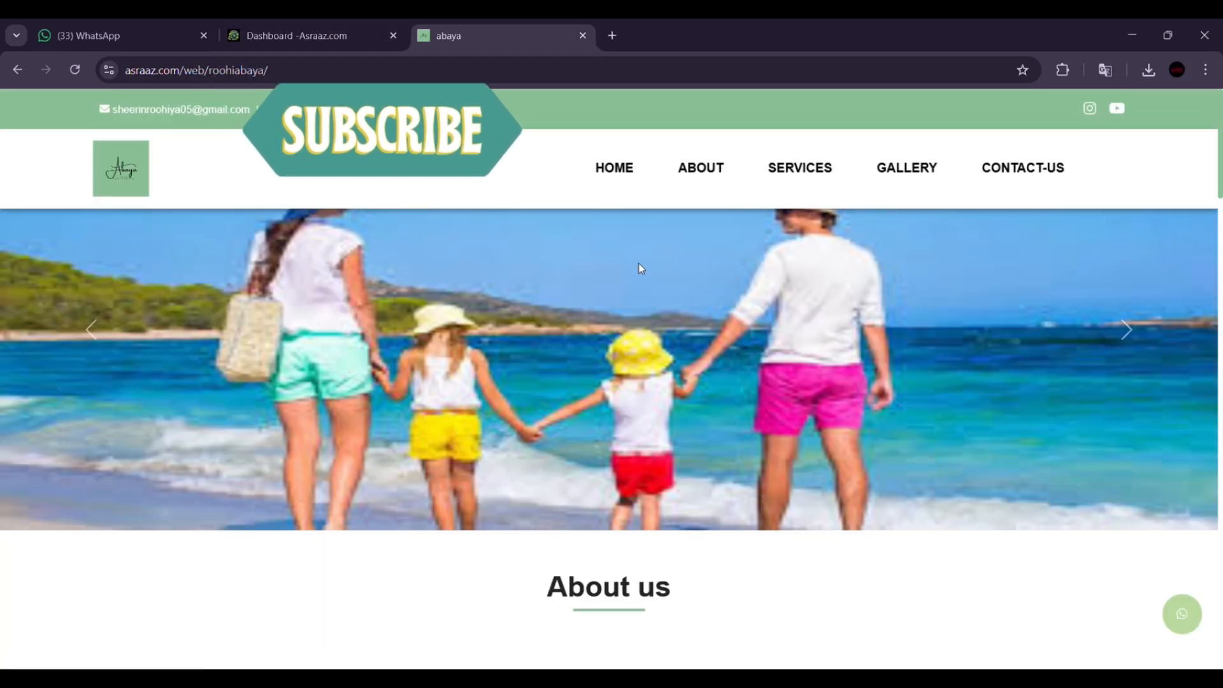